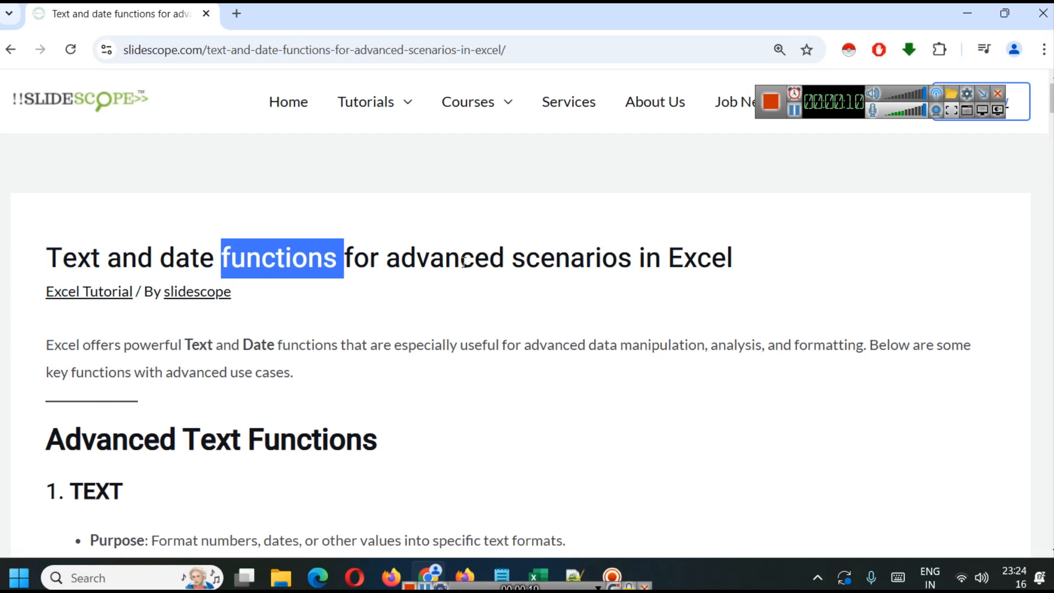
# Step: Browse the article on text and date functions down to the TODAY and NOW syntax under Advanced Date Functions
pyautogui.click(520, 293)
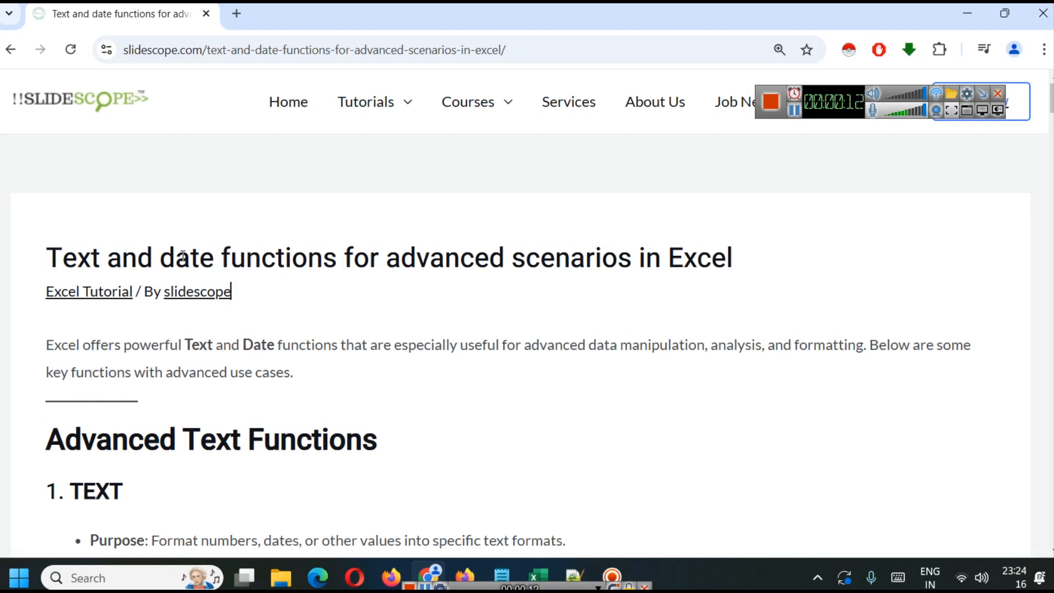
pyautogui.doubleClick(183, 256)
pyautogui.click(172, 256)
pyautogui.moveTo(168, 258); pyautogui.dragTo(790, 269)
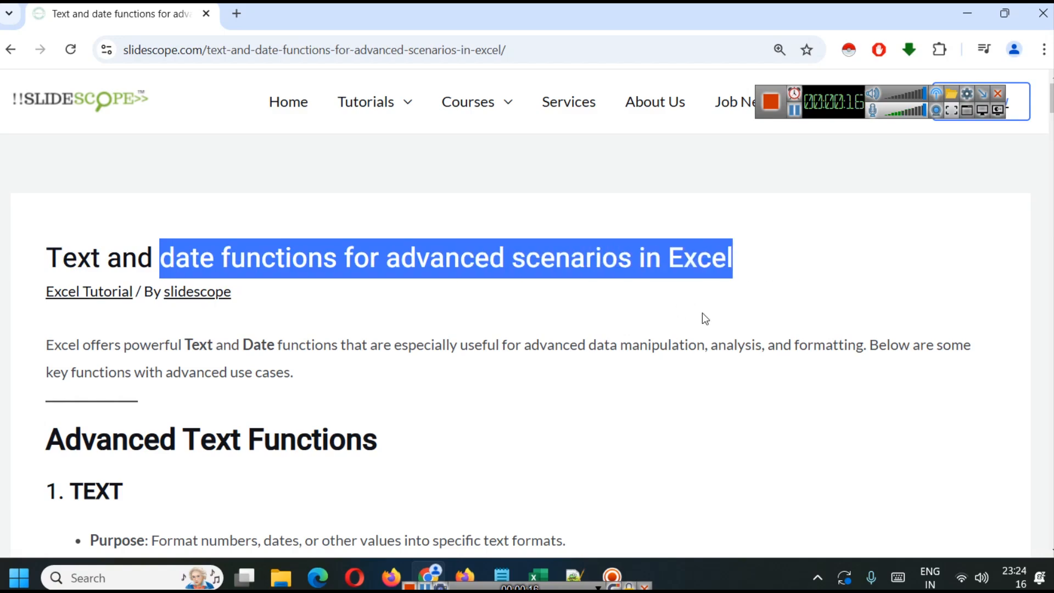
pyautogui.scroll(-20, 700, 312)
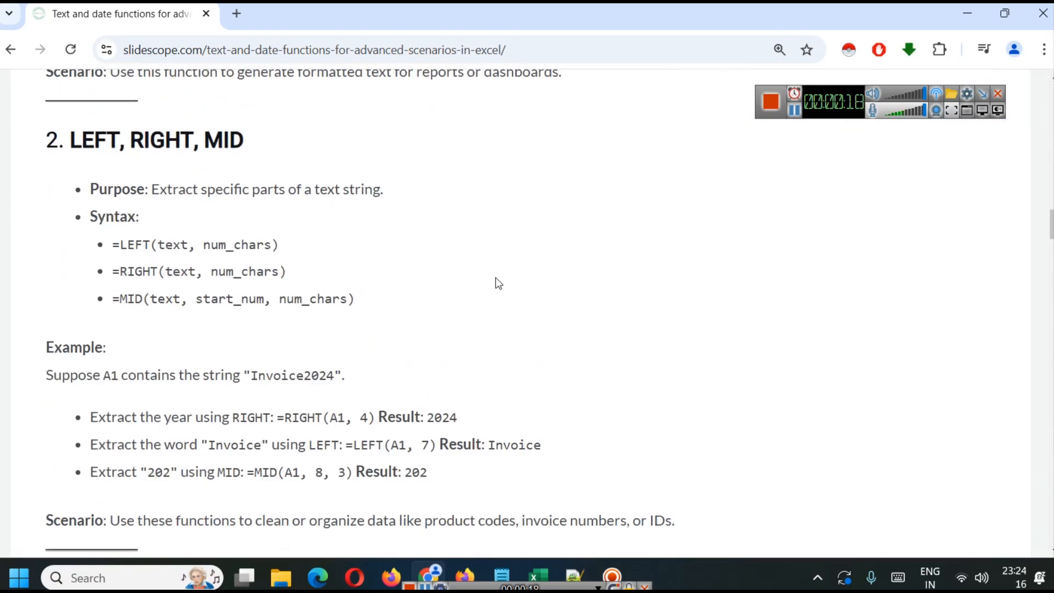
pyautogui.scroll(-20, 498, 283)
pyautogui.scroll(-7, 495, 281)
pyautogui.scroll(9, 495, 281)
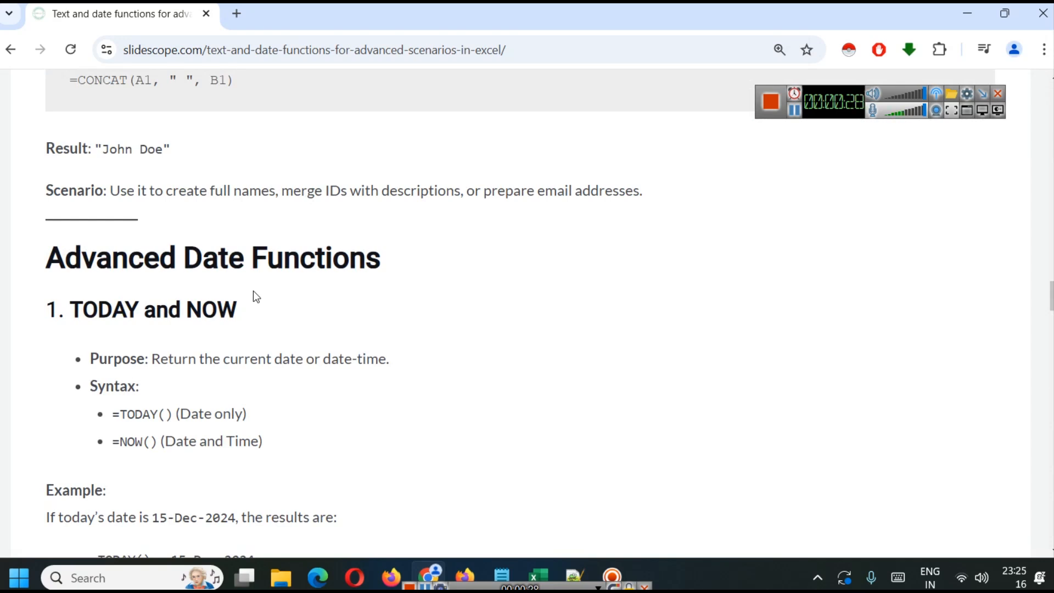
pyautogui.scroll(-1, 250, 291)
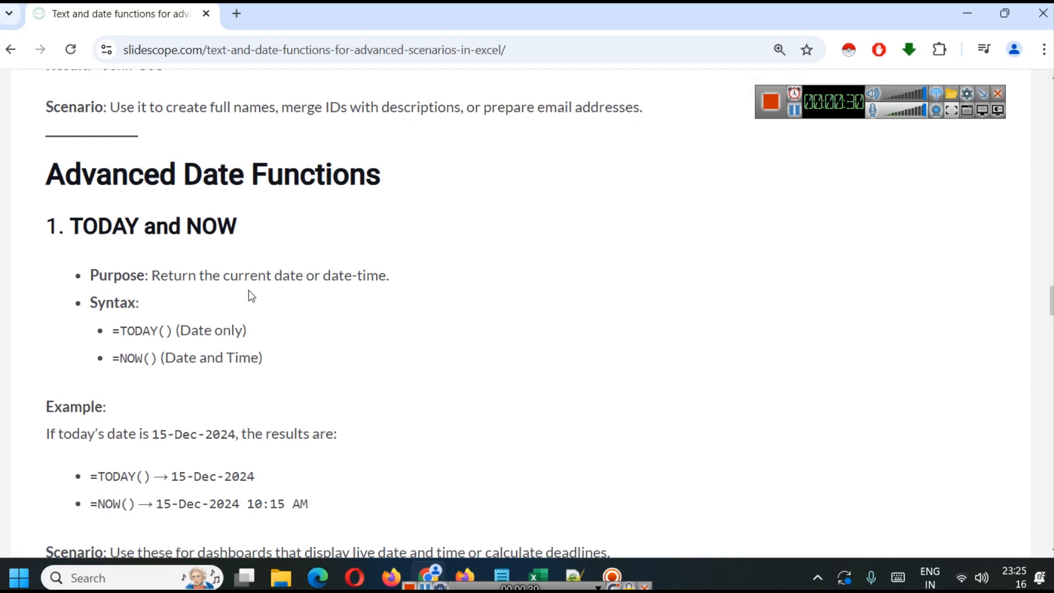
pyautogui.scroll(-1, 96, 212)
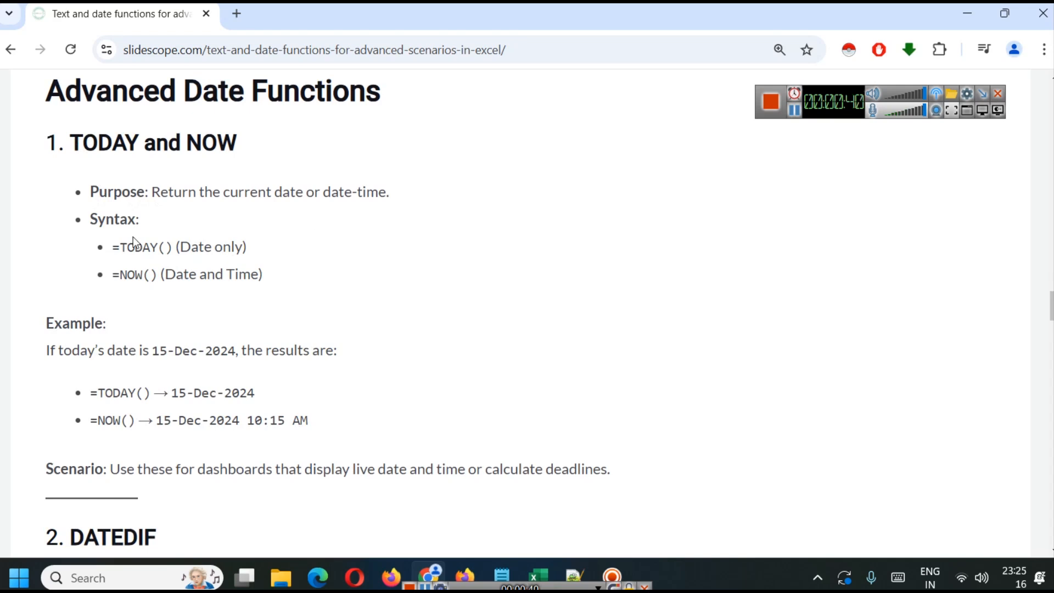
# Step: Copy the =TODAY() formula from the article and paste it into cell A1 of a new Excel workbook
pyautogui.moveTo(108, 246); pyautogui.dragTo(176, 247)
pyautogui.hotkey('ctrl', 'c')
pyautogui.click(539, 573)
pyautogui.click(667, 490)
pyautogui.hotkey('ctrl', 'n')
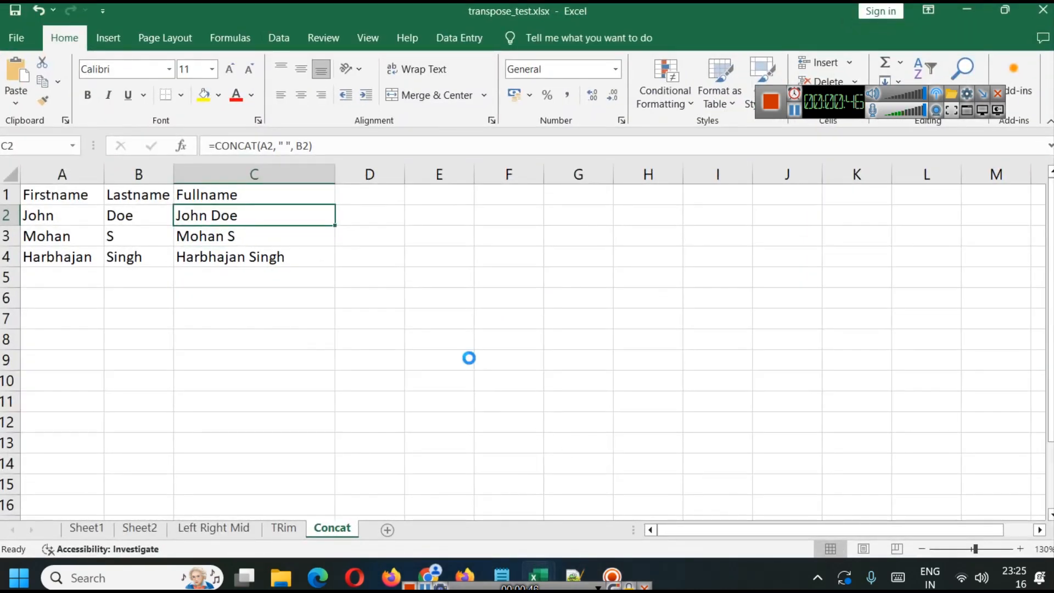
pyautogui.hotkey('ctrl', 'v')
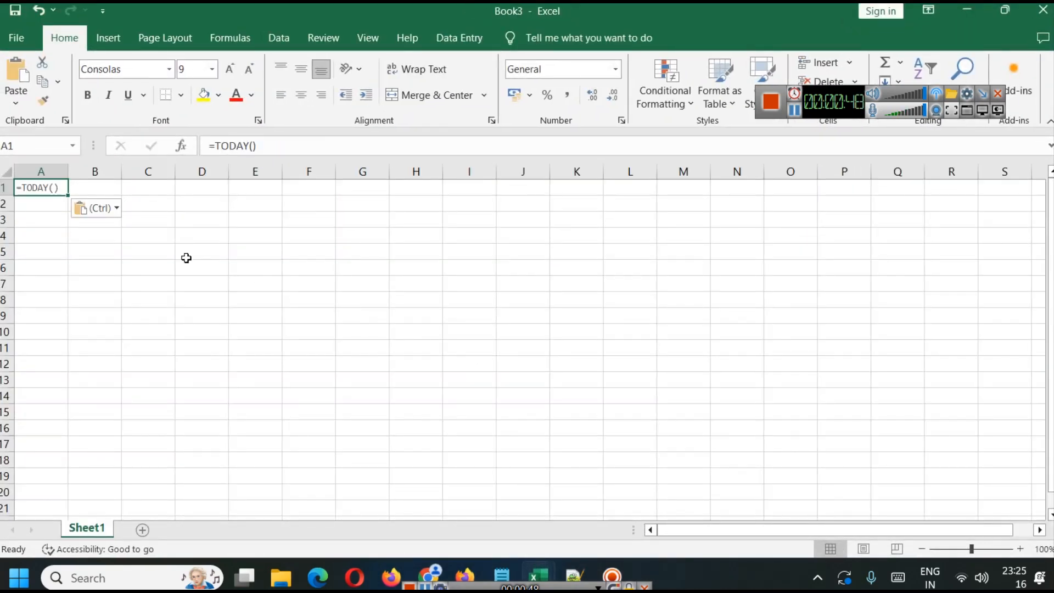
# Step: Save the workbook as adv-date.xlsx and re-enter the pasted =TODAY() text in cell A1 as a working formula
pyautogui.write('ś')
pyautogui.hotkey('ctrl', 's')
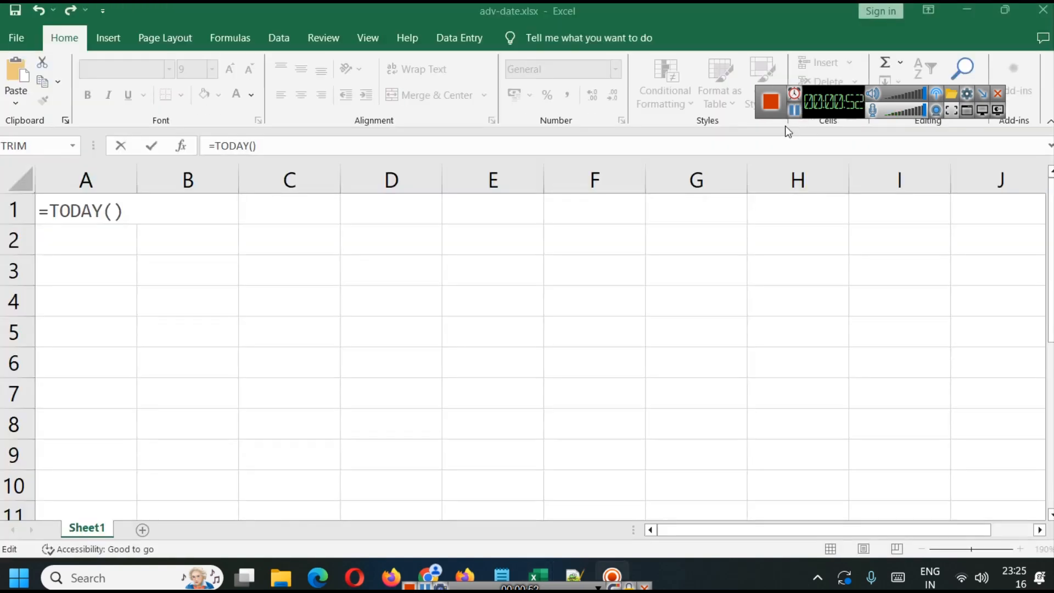
pyautogui.click(122, 213)
pyautogui.press('Return')
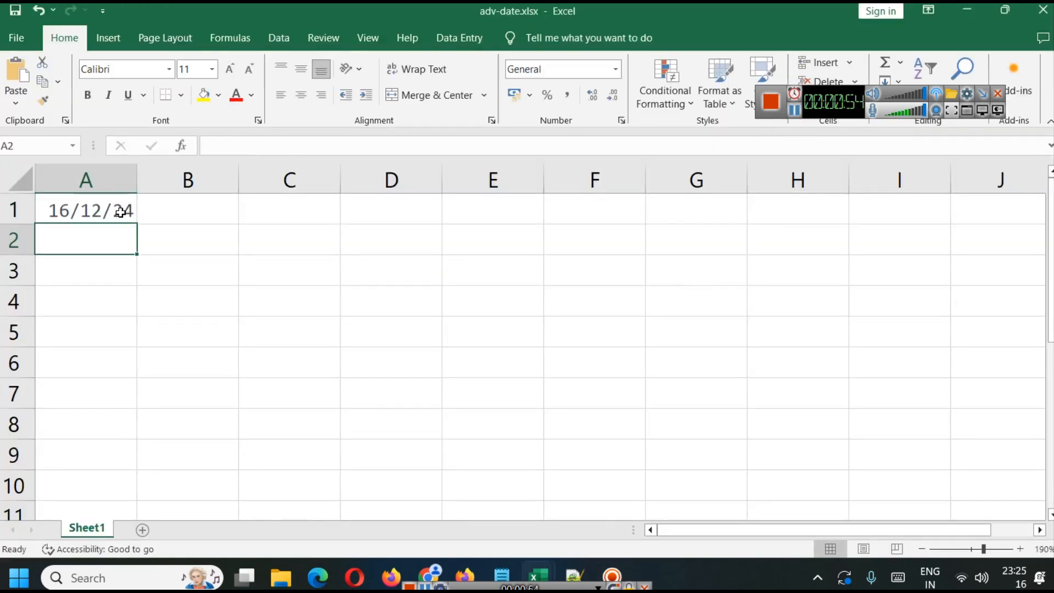
pyautogui.click(123, 210)
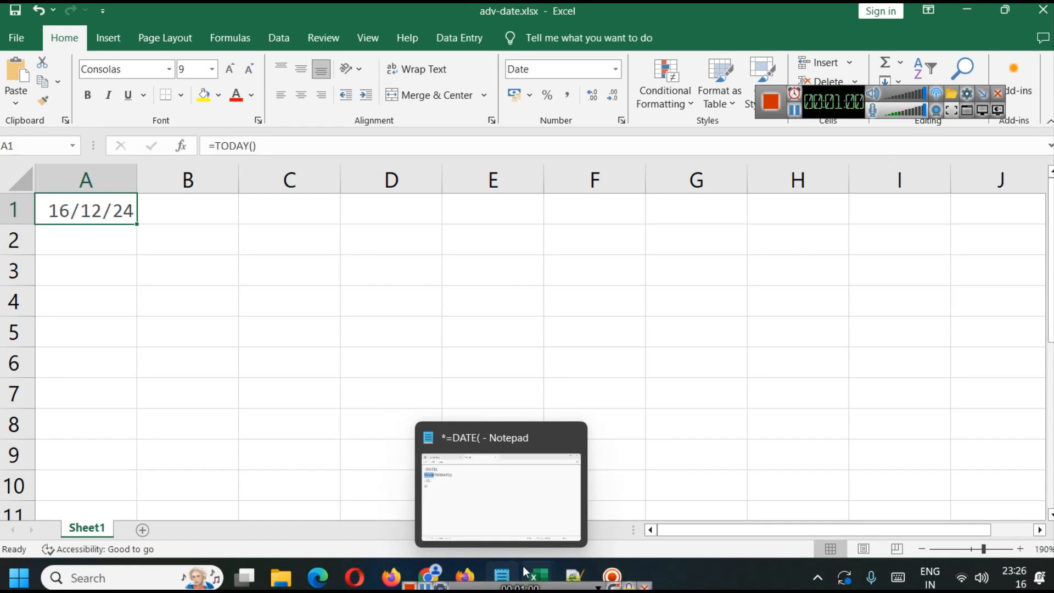
# Step: Copy =NOW() from the article in the browser into cell B1 of adv-date.xlsx and widen column B to fit the date and time
pyautogui.moveTo(537, 576)
pyautogui.click(420, 559)
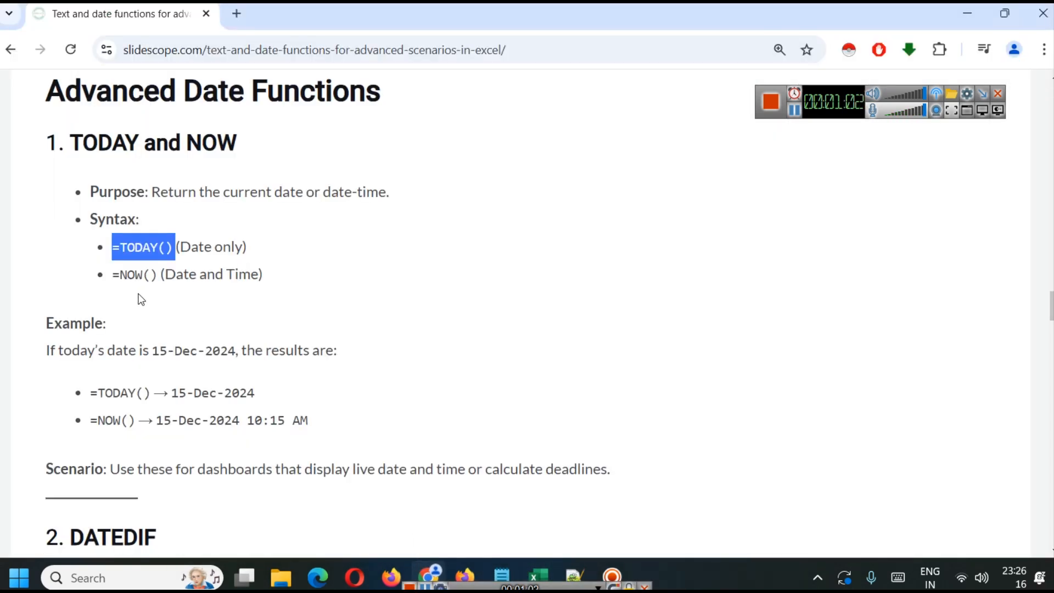
pyautogui.moveTo(112, 274); pyautogui.dragTo(159, 276)
pyautogui.hotkey('ctrl', 'c')
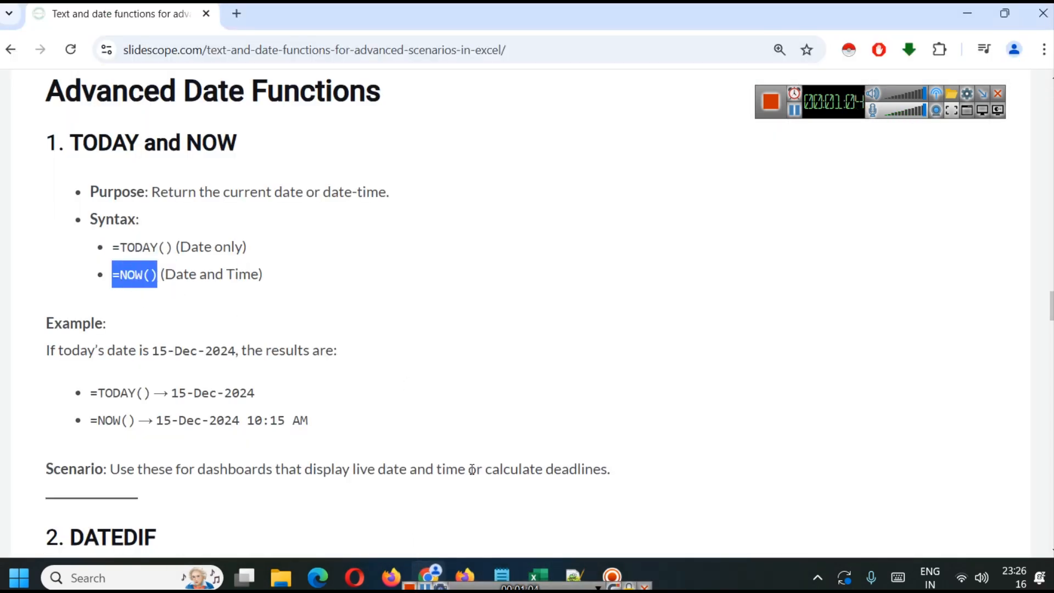
pyautogui.click(549, 566)
pyautogui.click(759, 482)
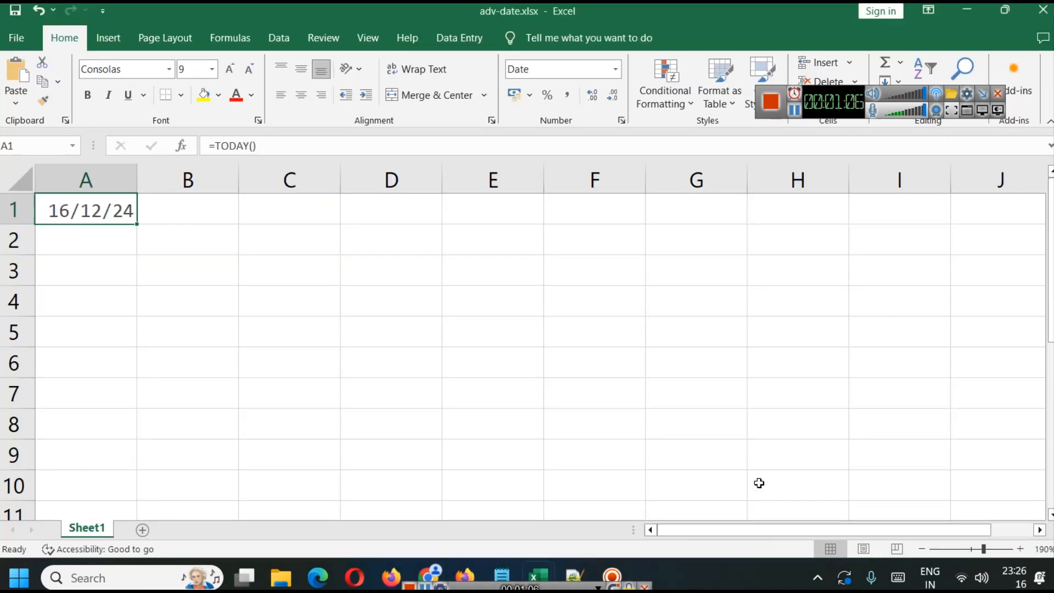
pyautogui.click(235, 207)
pyautogui.hotkey('ctrl', 'v')
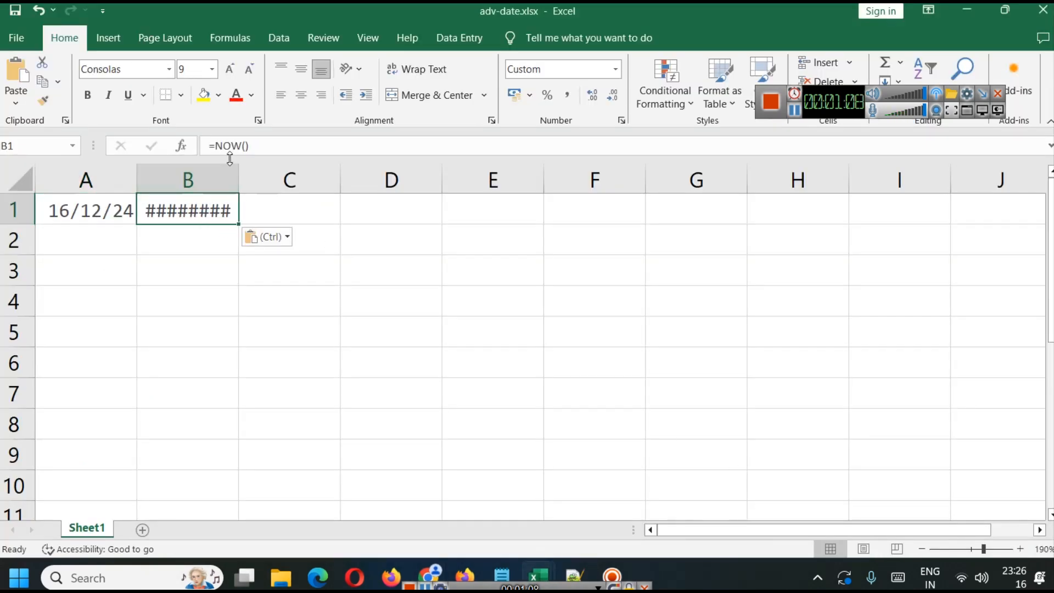
pyautogui.moveTo(236, 170); pyautogui.dragTo(357, 174)
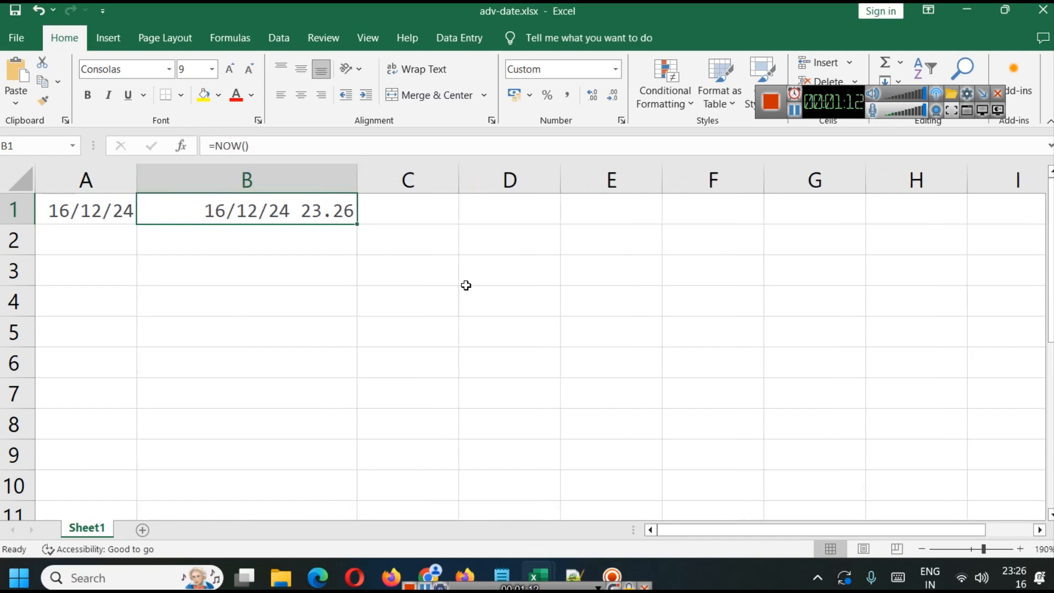
pyautogui.click(360, 281)
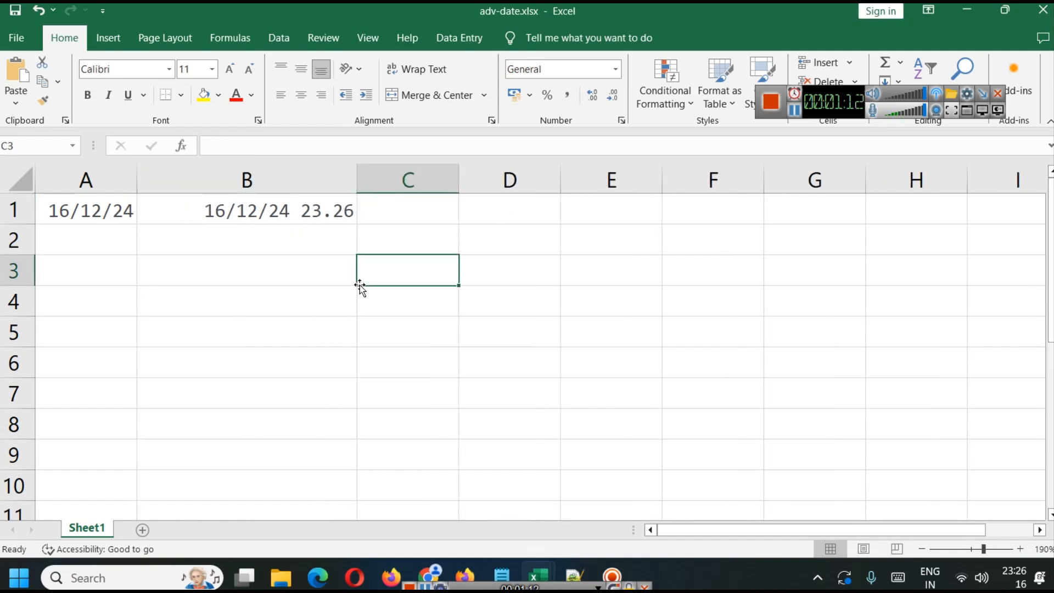
# Step: Return to the article in the browser and read the DATEDIF purpose, its start_date, end_date and unit arguments
pyautogui.click(983, 17)
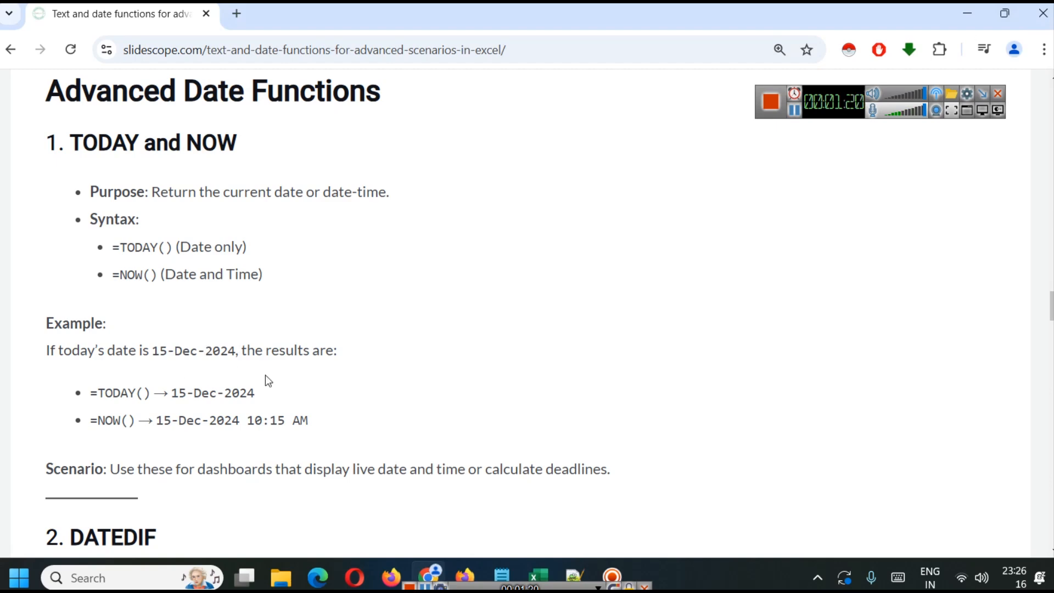
pyautogui.scroll(-2, 235, 358)
pyautogui.scroll(1, 265, 336)
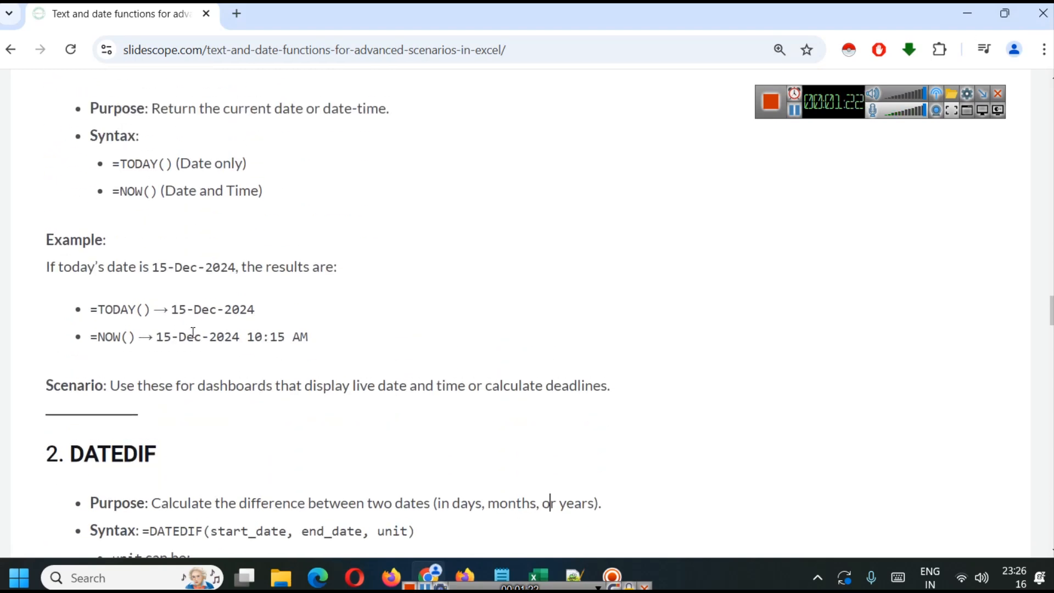
pyautogui.scroll(-3, 193, 332)
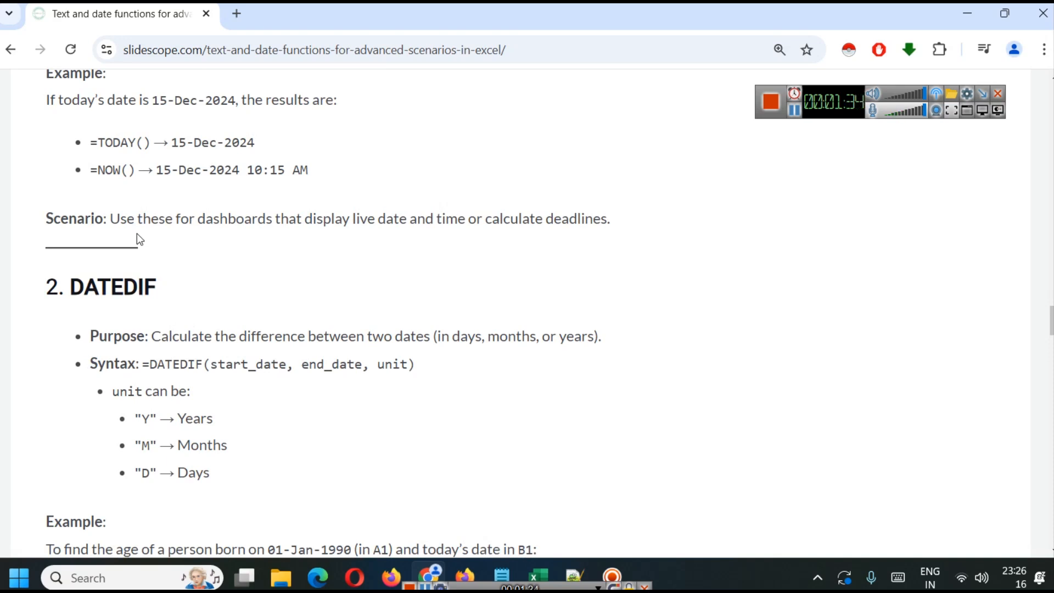
pyautogui.scroll(-2, 132, 238)
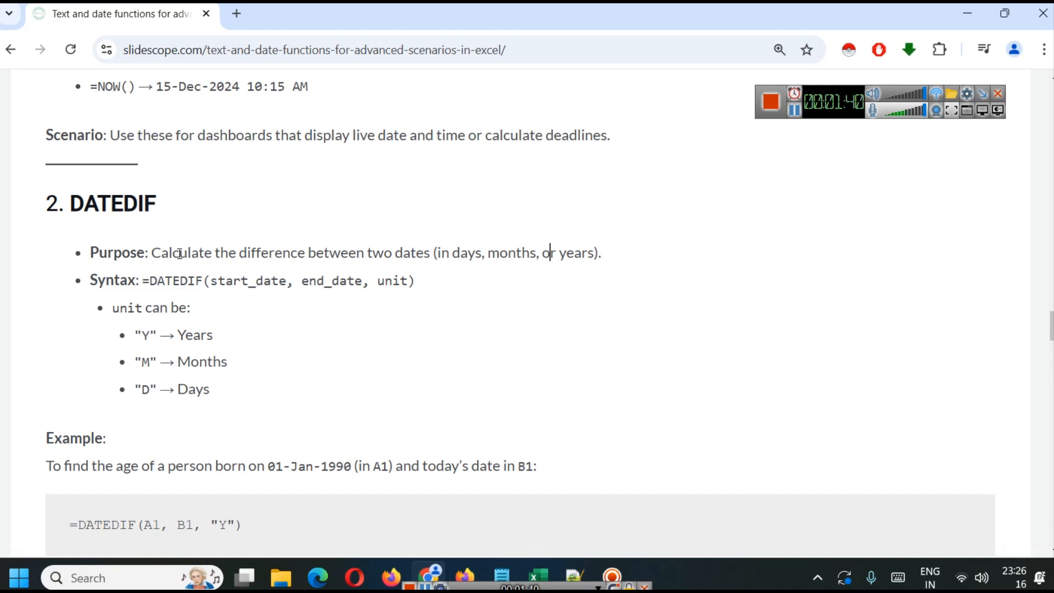
pyautogui.moveTo(70, 206); pyautogui.dragTo(163, 221)
pyautogui.click(280, 250)
pyautogui.moveTo(440, 257); pyautogui.dragTo(487, 254)
pyautogui.doubleClick(518, 254)
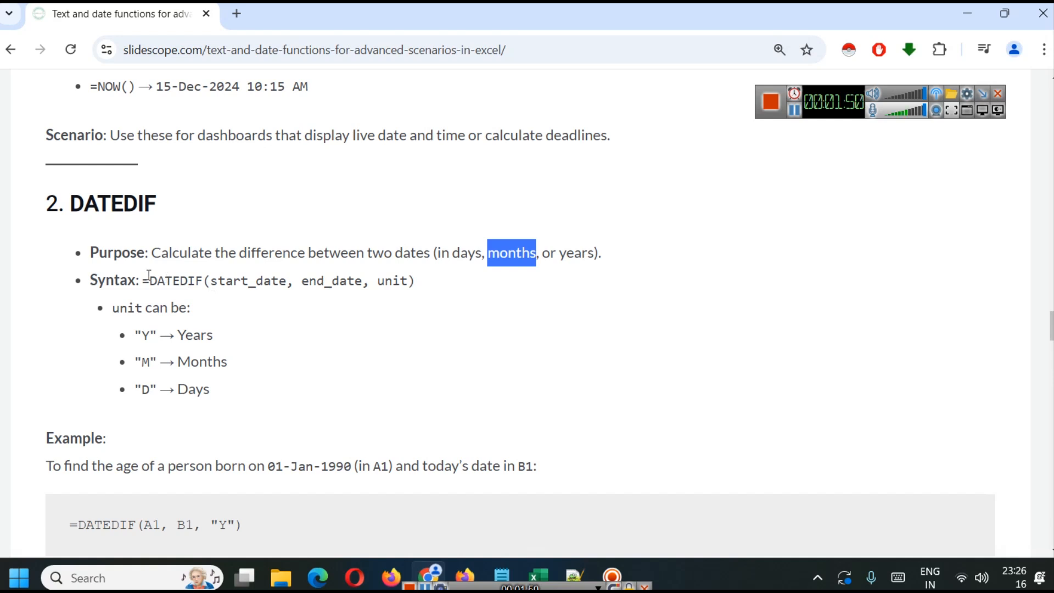
pyautogui.doubleClick(237, 286)
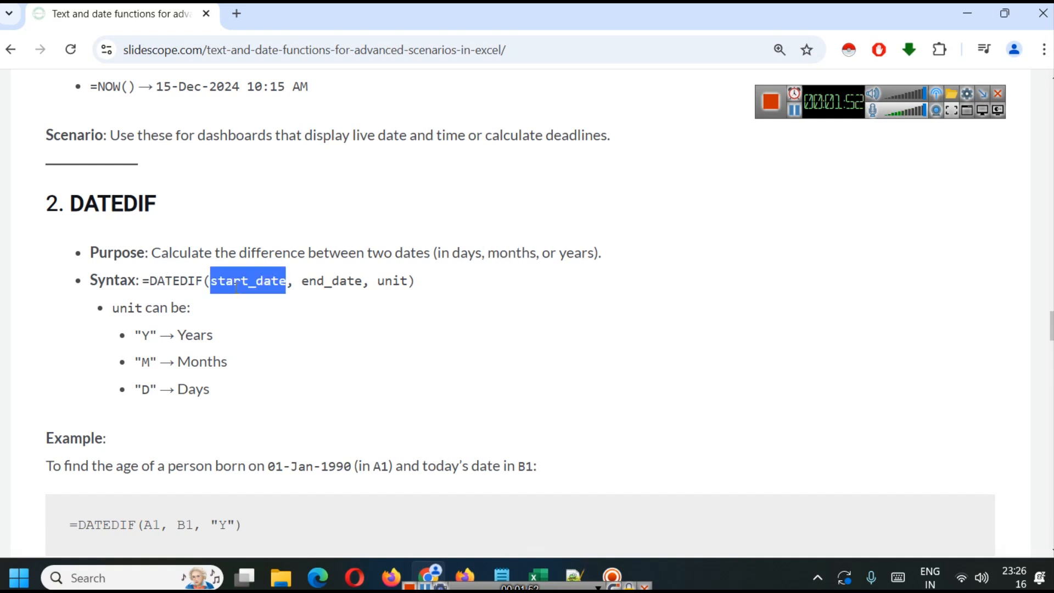
pyautogui.doubleClick(335, 284)
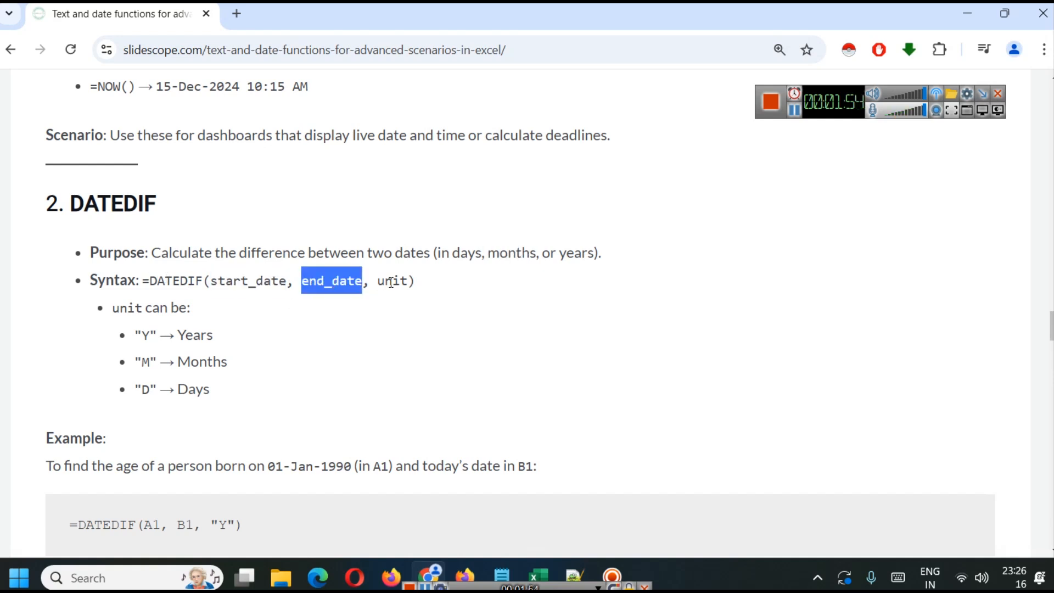
pyautogui.doubleClick(391, 283)
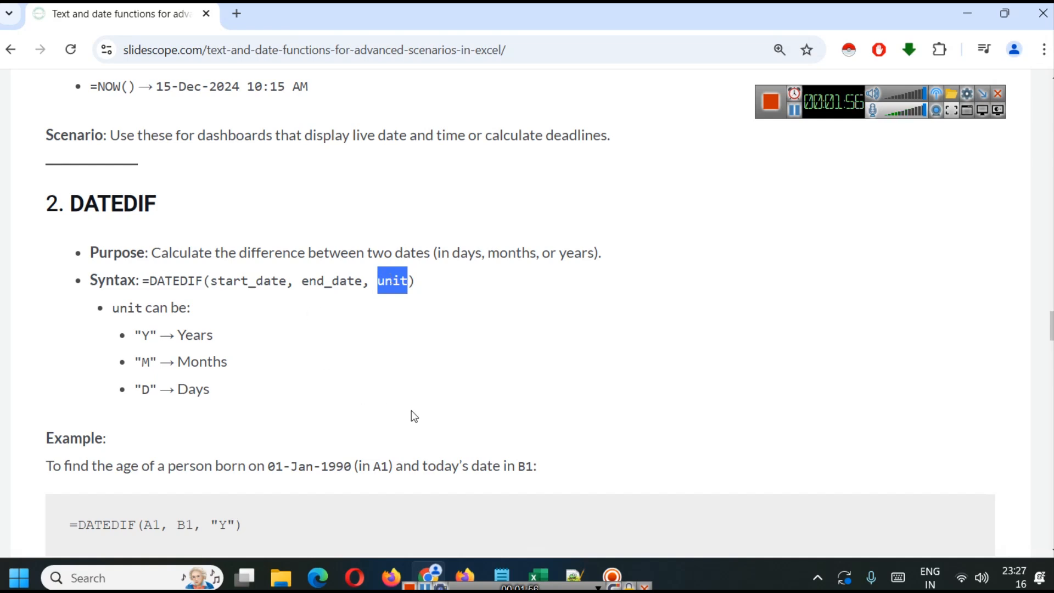
pyautogui.click(794, 112)
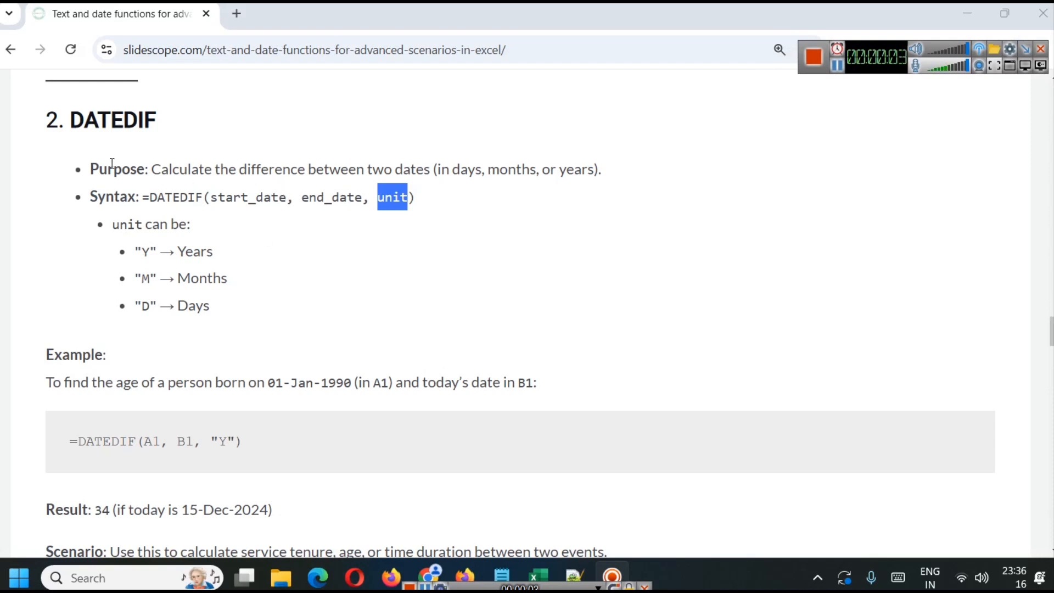
# Step: Switch to adv-date.xlsx in Excel and examine the start date, end date and DATEDIF formula in row 2 of Sheet2
pyautogui.moveTo(529, 577)
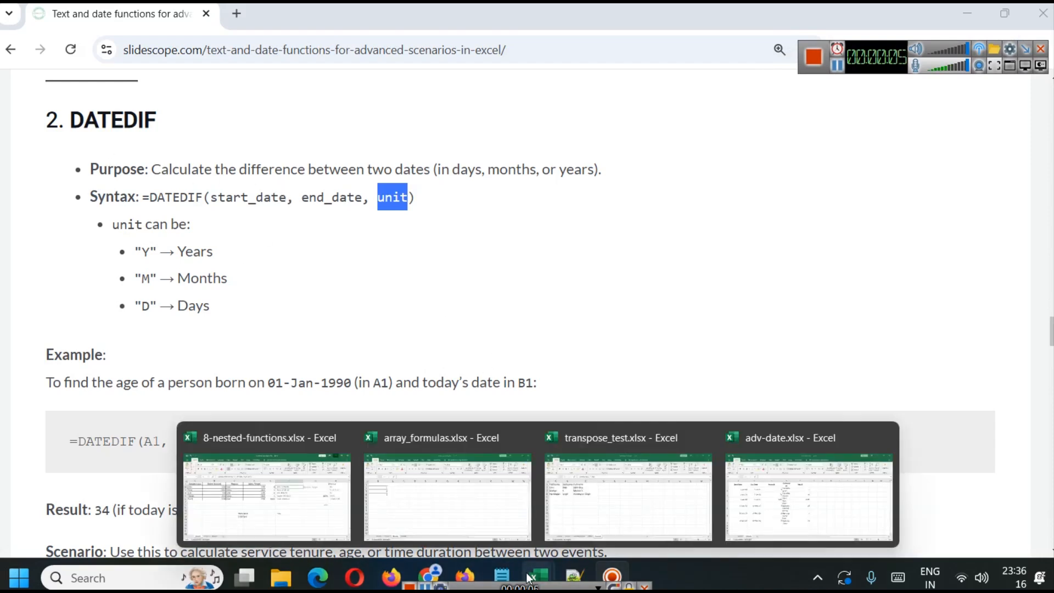
pyautogui.click(821, 478)
pyautogui.click(175, 197)
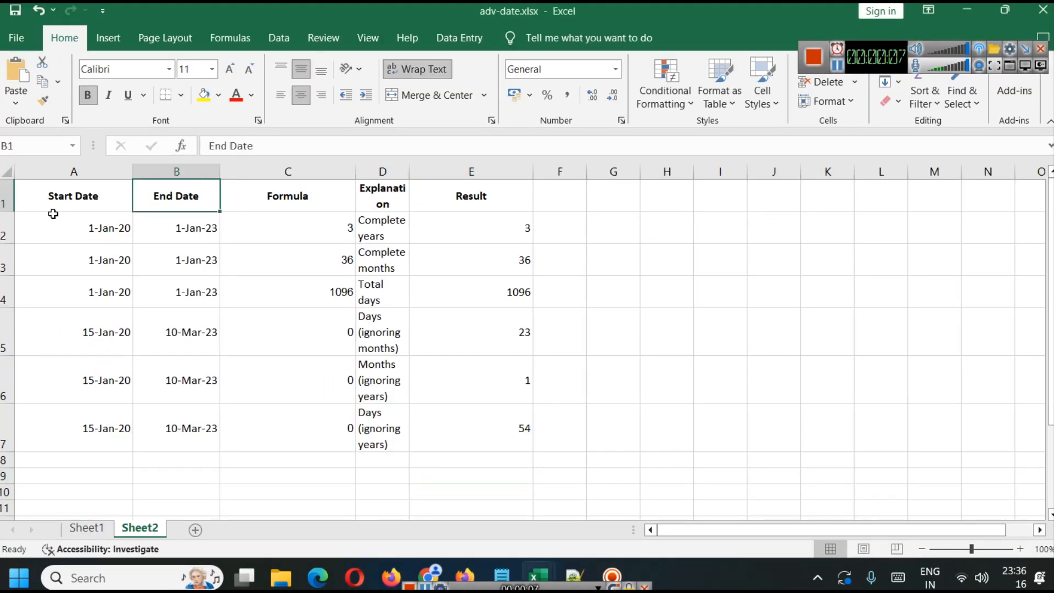
pyautogui.click(60, 171)
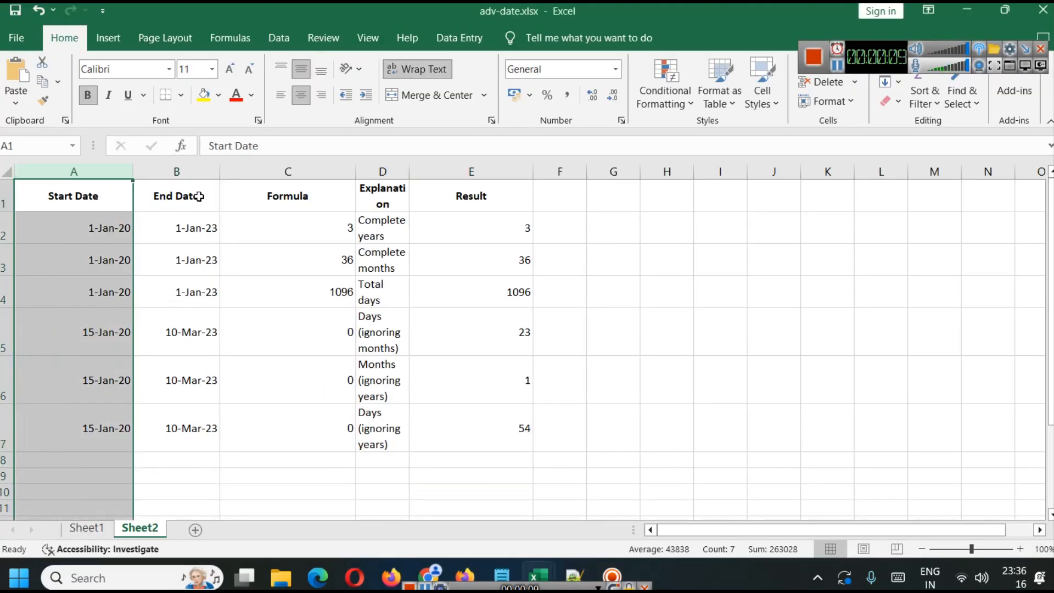
pyautogui.click(177, 171)
pyautogui.click(89, 228)
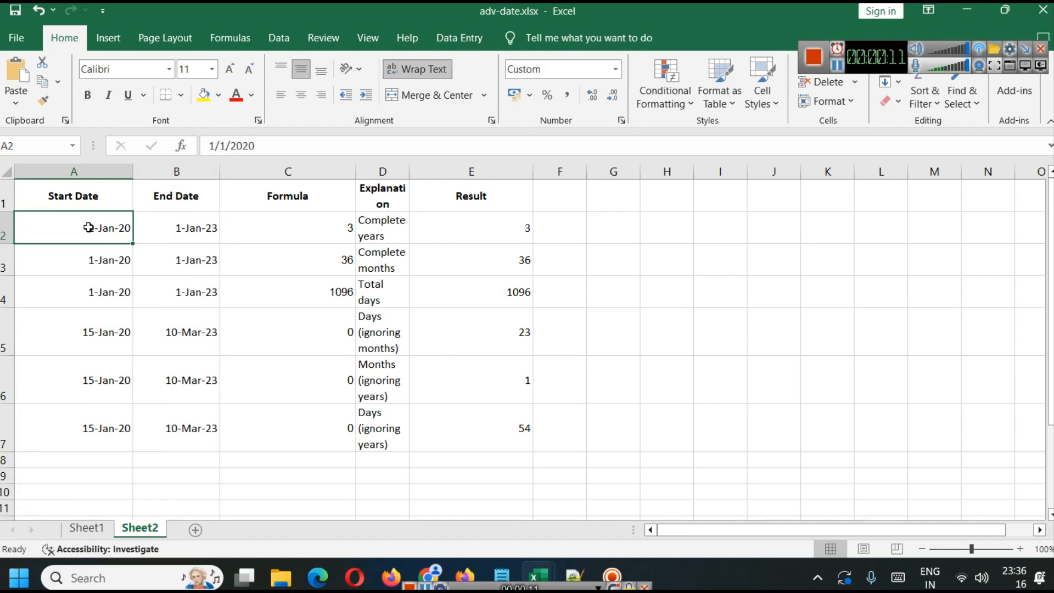
pyautogui.click(173, 234)
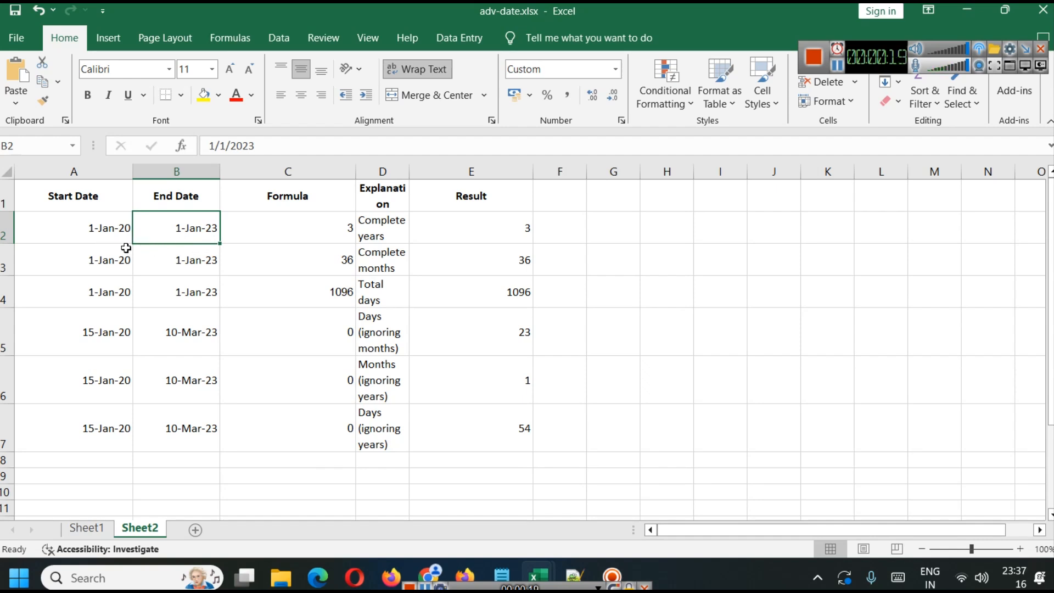
pyautogui.click(292, 220)
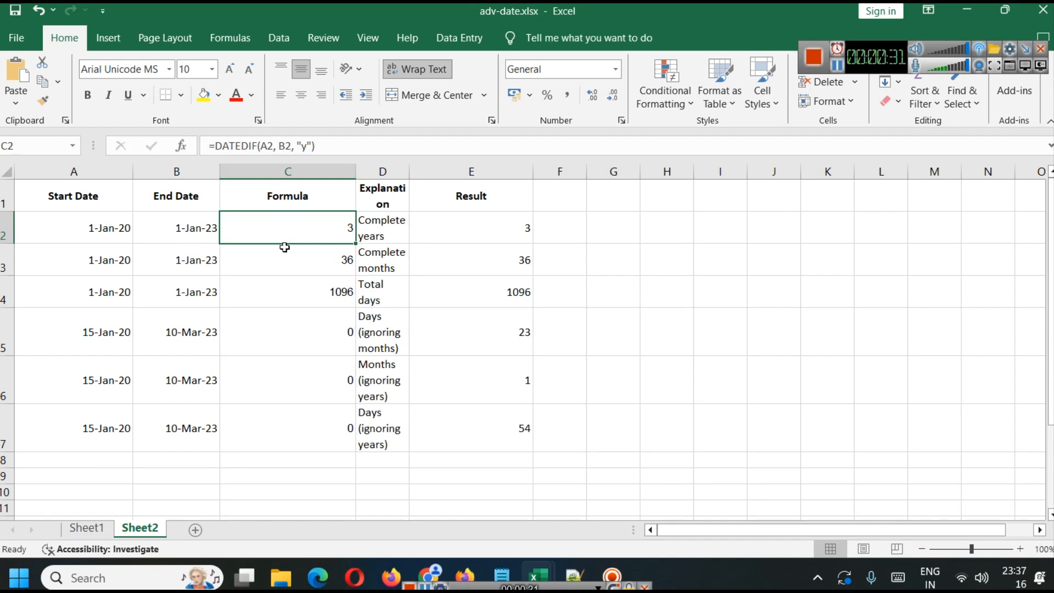
pyautogui.click(118, 229)
pyautogui.click(187, 229)
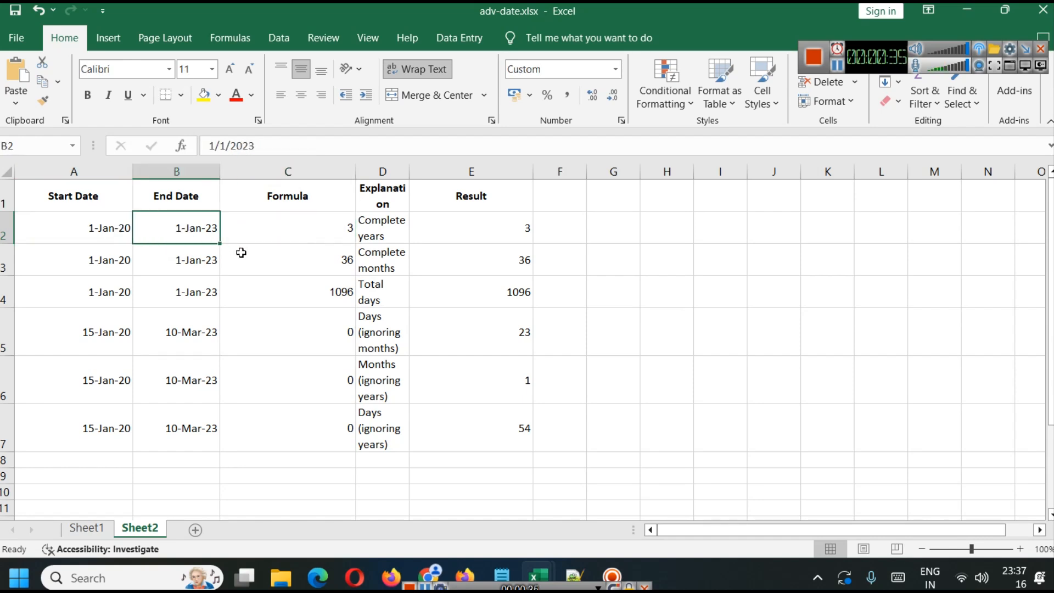
pyautogui.click(98, 229)
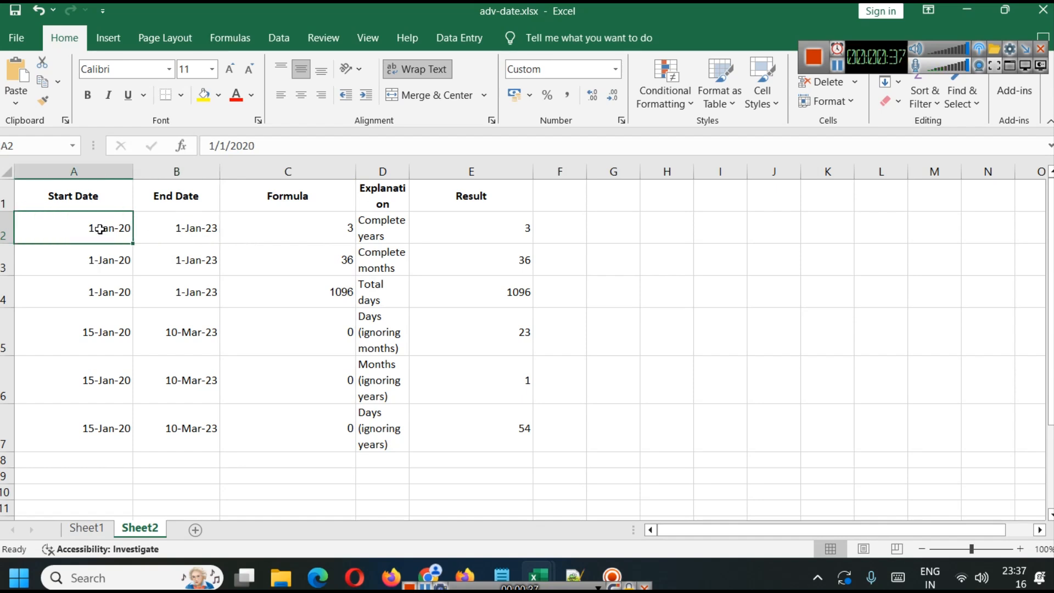
pyautogui.click(297, 228)
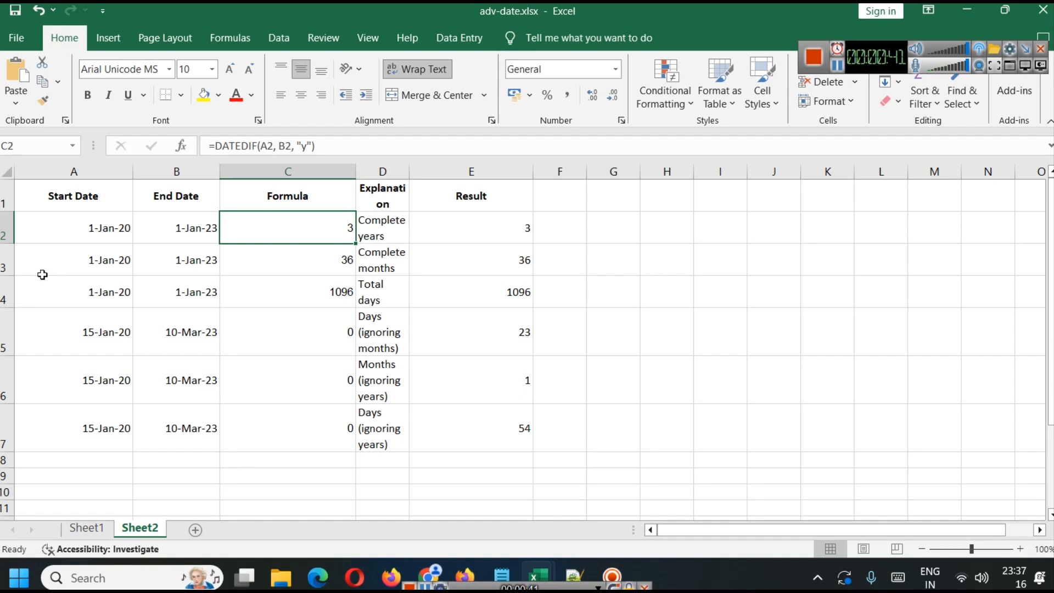
# Step: Examine the dates and DATEDIF formulas in rows 2 to 4, comparing the "y", "m" and "d" units
pyautogui.click(114, 233)
pyautogui.click(175, 233)
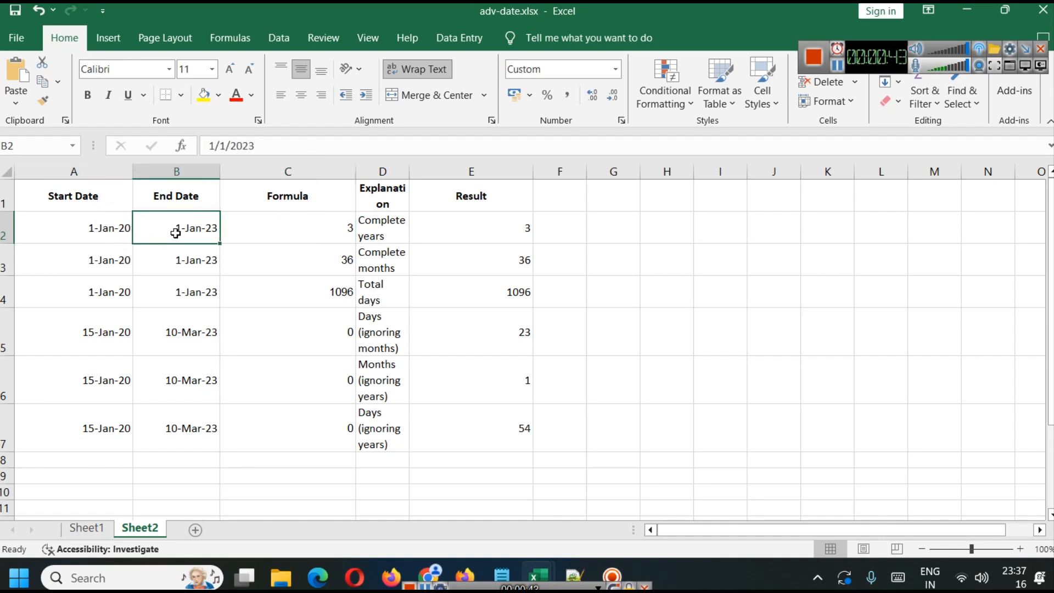
pyautogui.click(305, 229)
pyautogui.moveTo(309, 149); pyautogui.dragTo(303, 147)
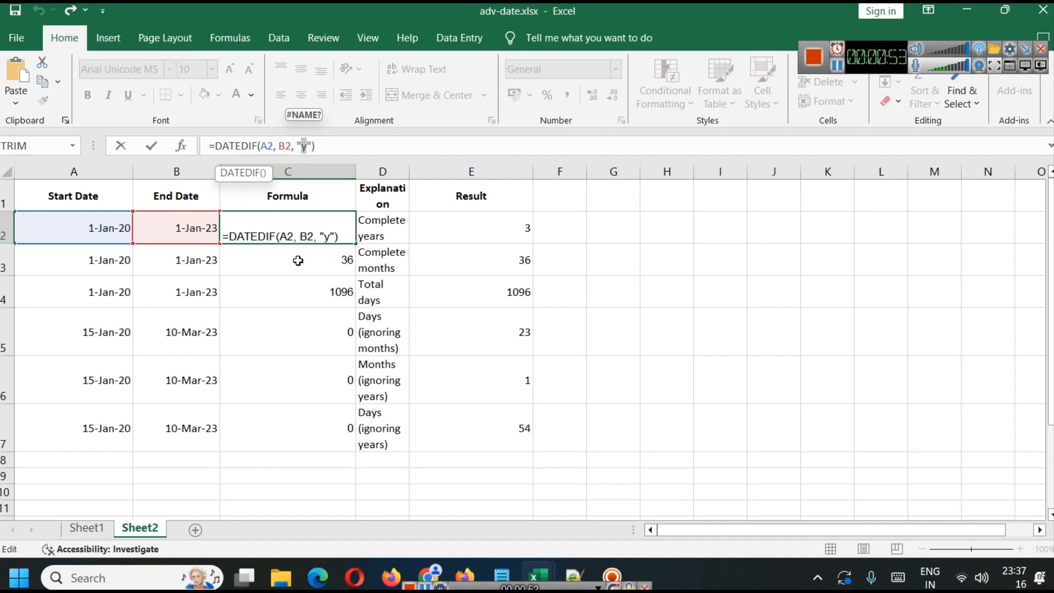
pyautogui.click(301, 287)
pyautogui.click(117, 261)
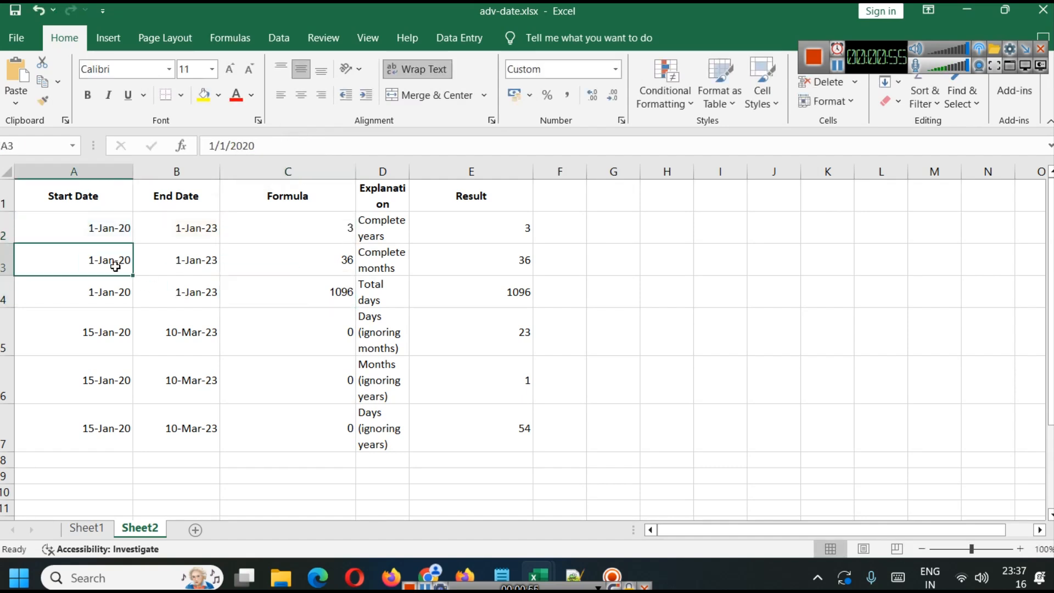
pyautogui.click(196, 266)
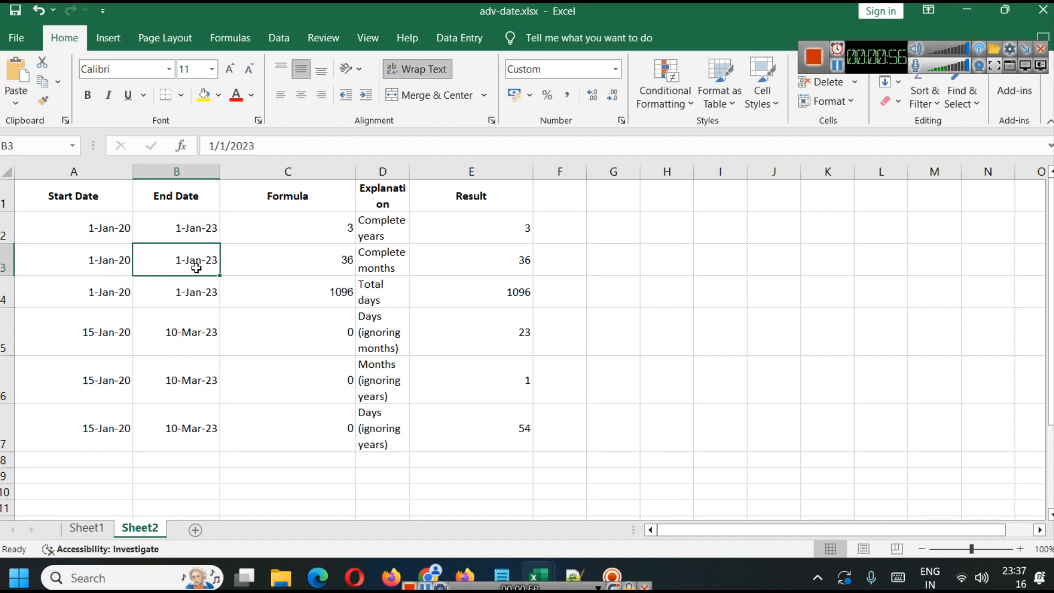
pyautogui.click(286, 259)
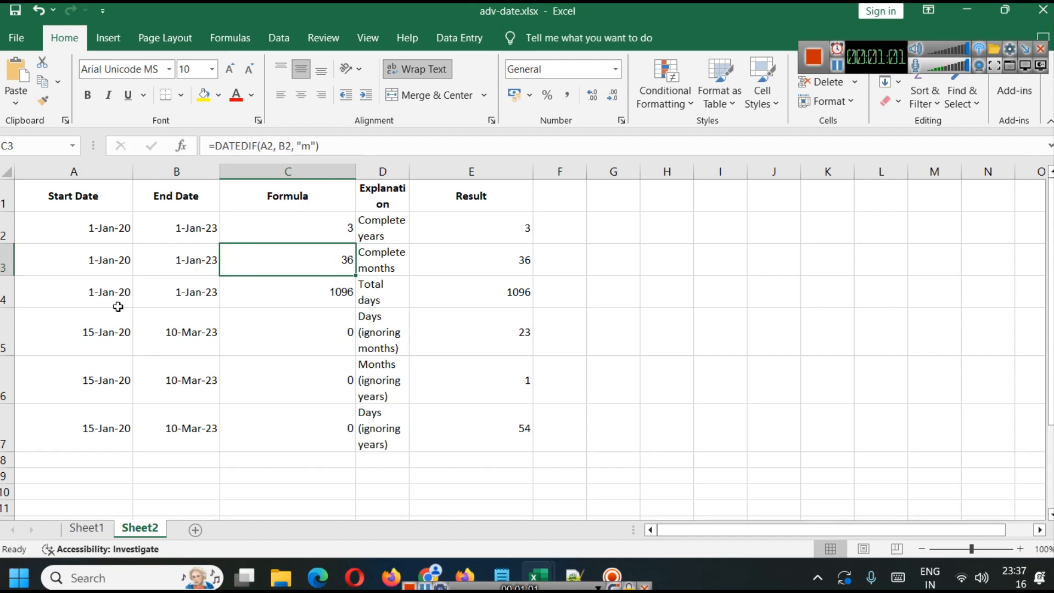
pyautogui.click(94, 299)
pyautogui.click(196, 296)
pyautogui.click(332, 296)
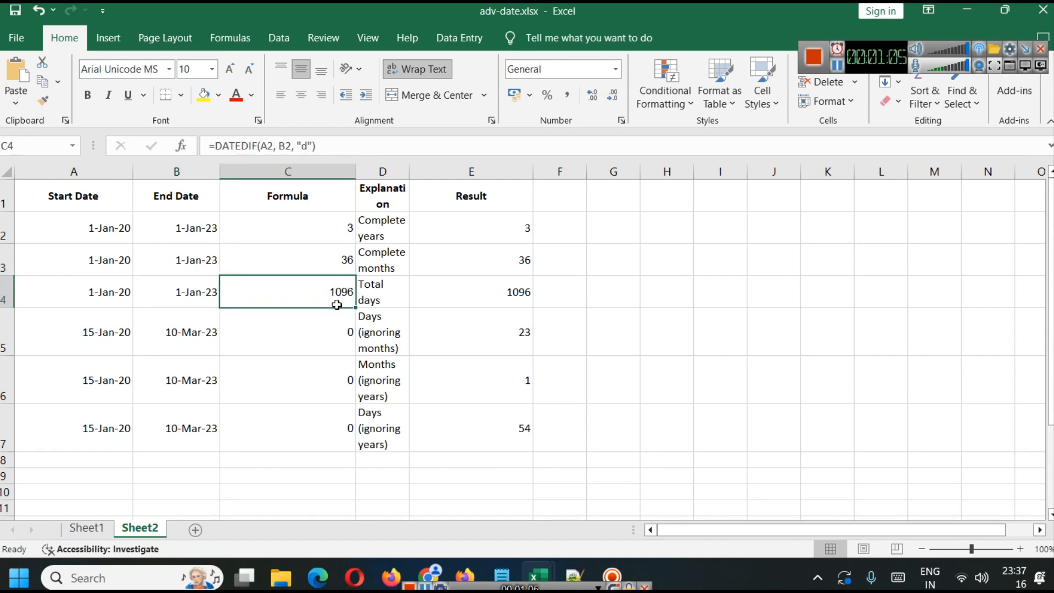
# Step: Check the start date and "md" formula in row 5 and widen column D to fit each explanation on one line
pyautogui.click(105, 325)
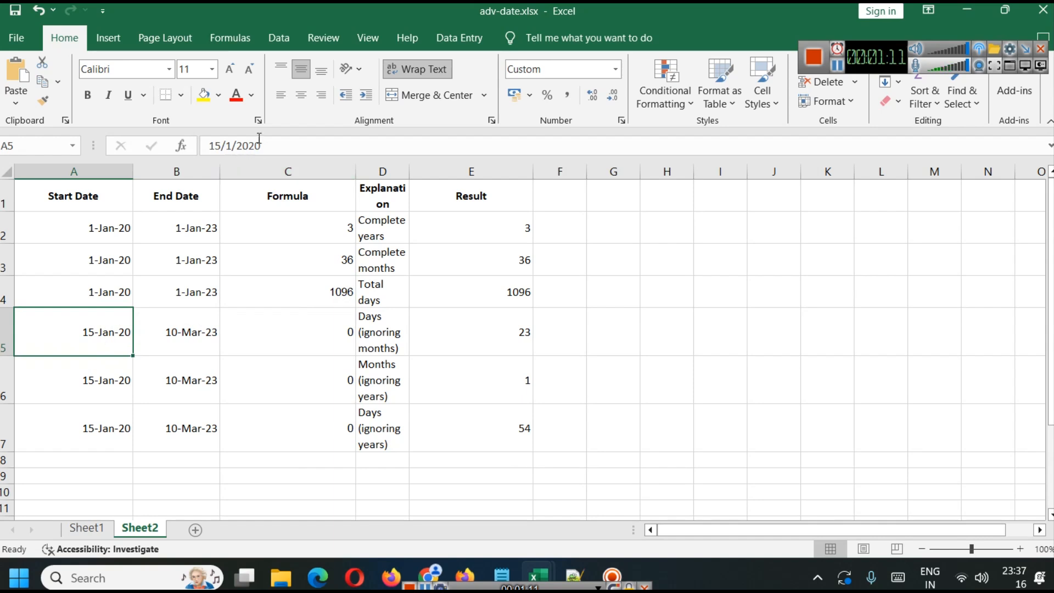
pyautogui.click(258, 333)
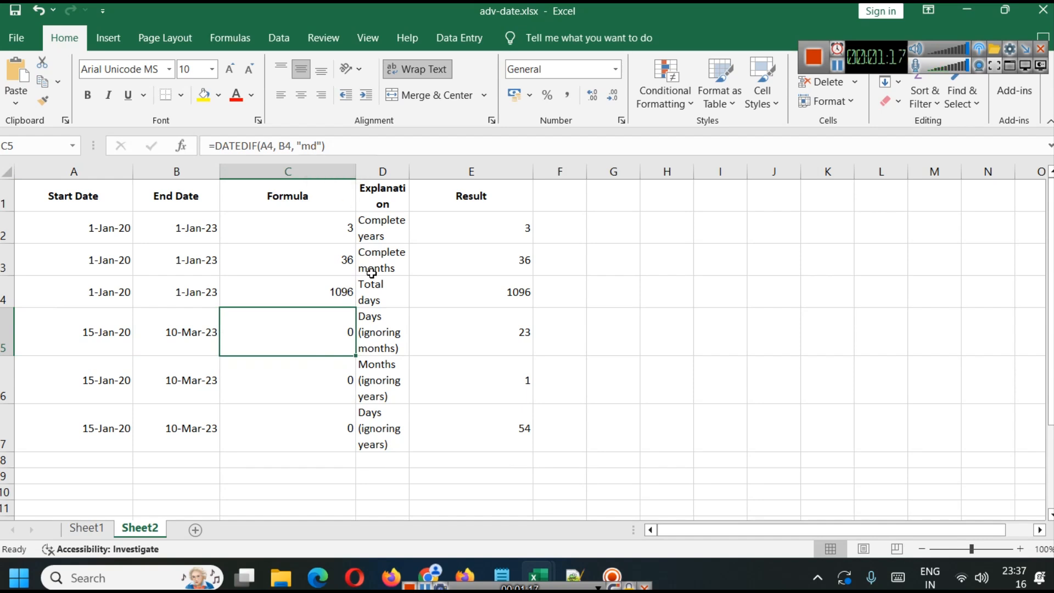
pyautogui.click(383, 338)
pyautogui.moveTo(410, 177); pyautogui.dragTo(484, 177)
# Step: Correct the "md" DATEDIF formula in C5 to use the start and end dates of row 5
pyautogui.click(311, 348)
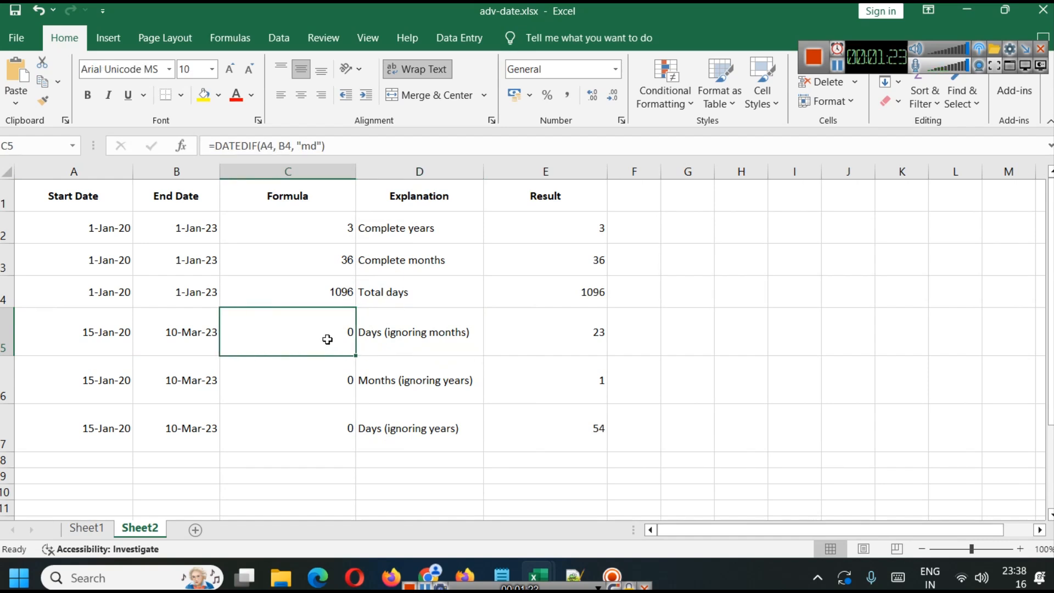
pyautogui.click(837, 66)
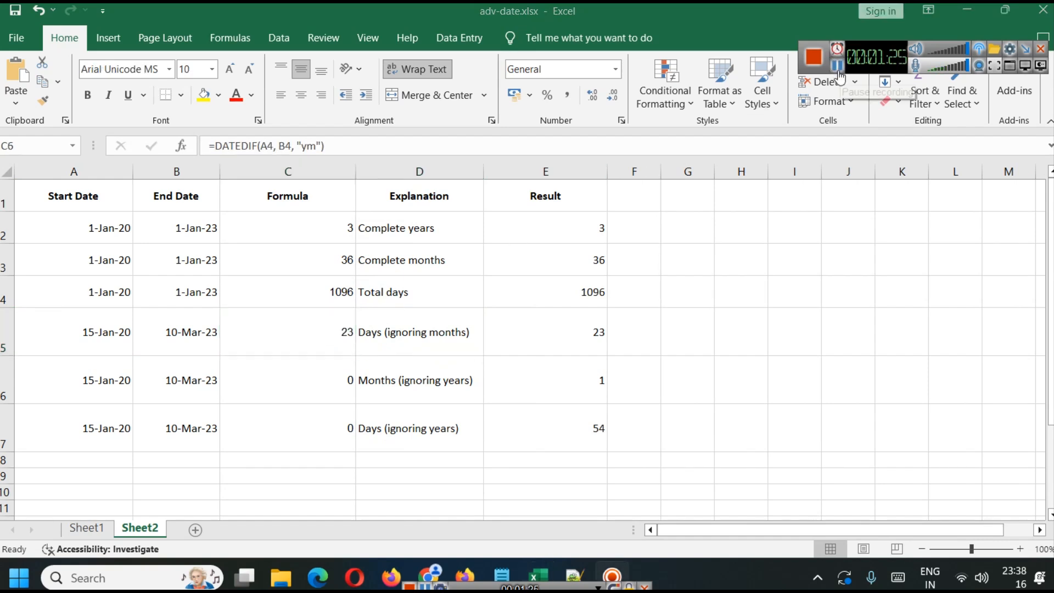
pyautogui.click(339, 325)
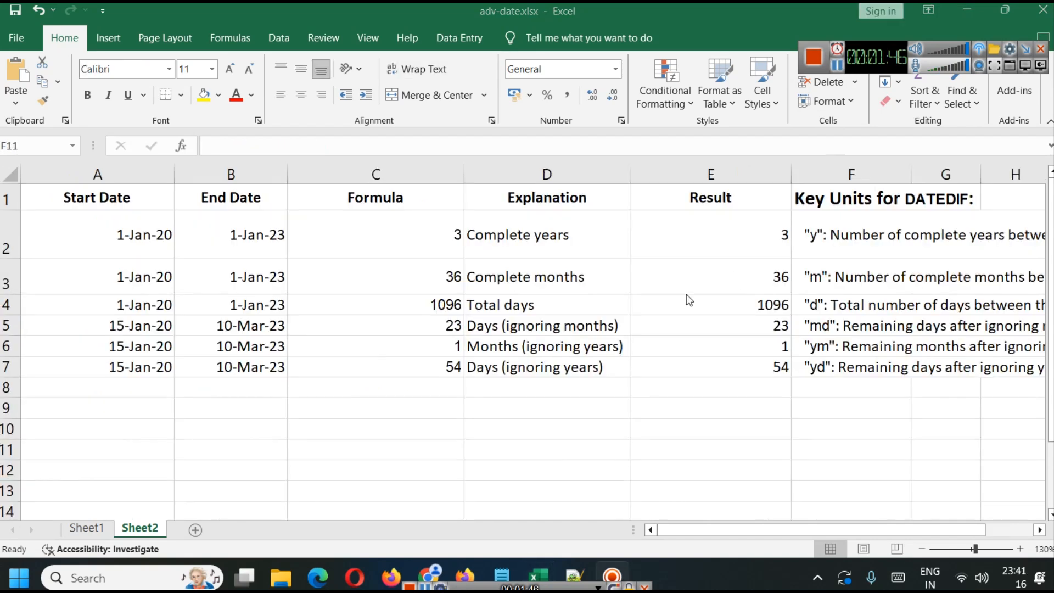
# Step: Examine the "md", "ym" and "yd" examples in rows 5 to 7 against their dates, explanations and the DATEDIF key units
pyautogui.click(440, 308)
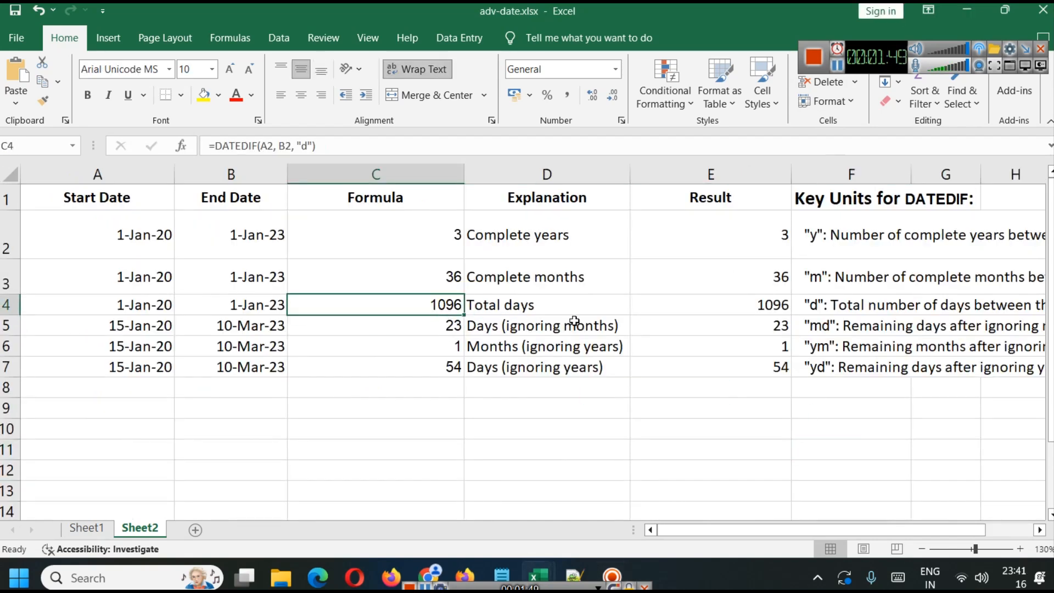
pyautogui.click(544, 329)
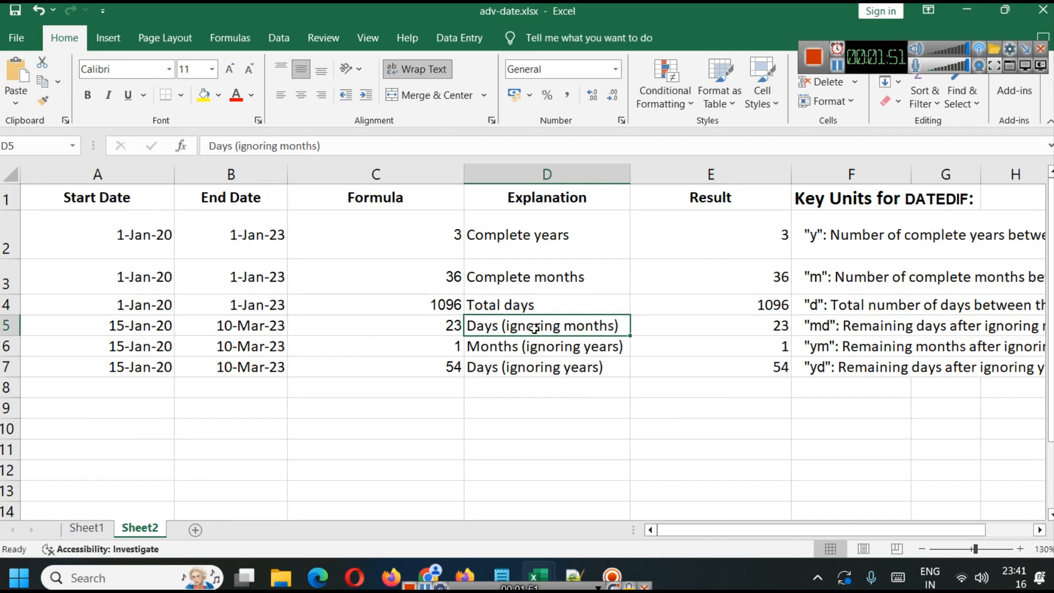
pyautogui.keyDown('ctrl'); pyautogui.scroll(-3, 532, 340); pyautogui.keyUp('ctrl')
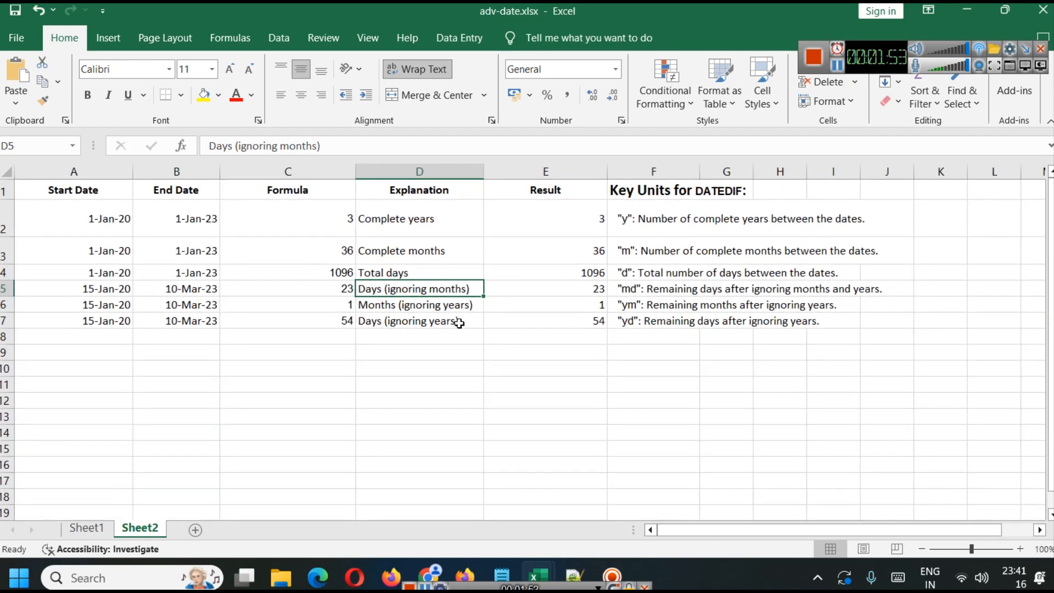
pyautogui.click(619, 288)
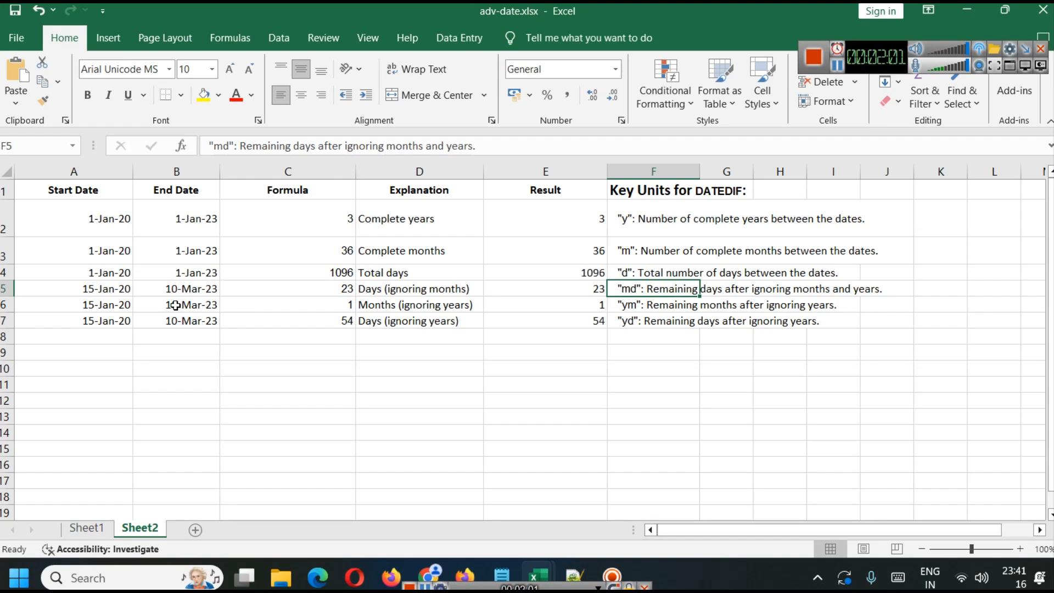
pyautogui.click(104, 289)
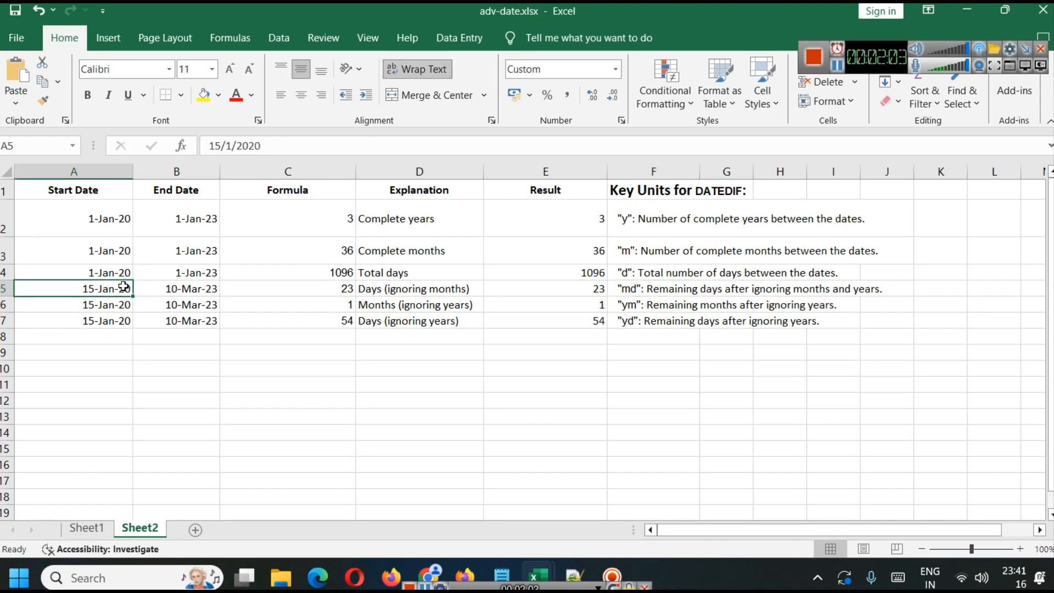
pyautogui.click(159, 286)
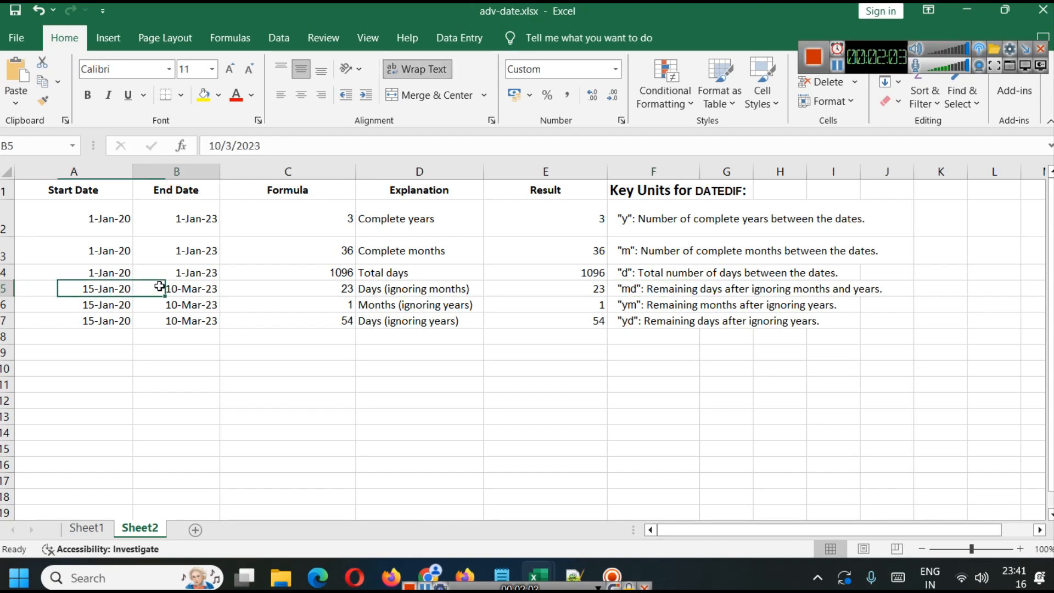
pyautogui.click(587, 289)
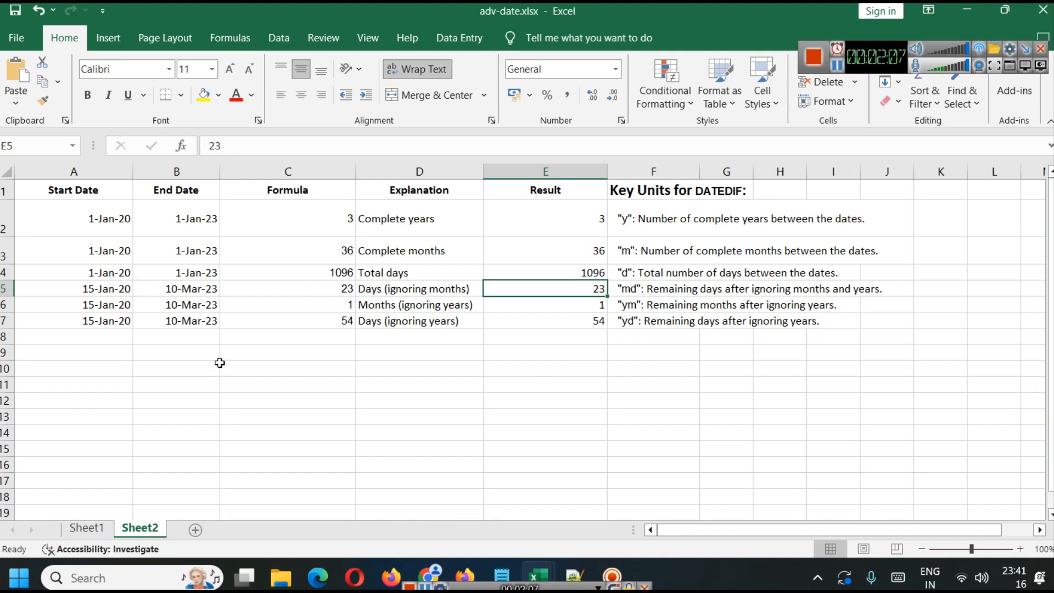
pyautogui.click(113, 305)
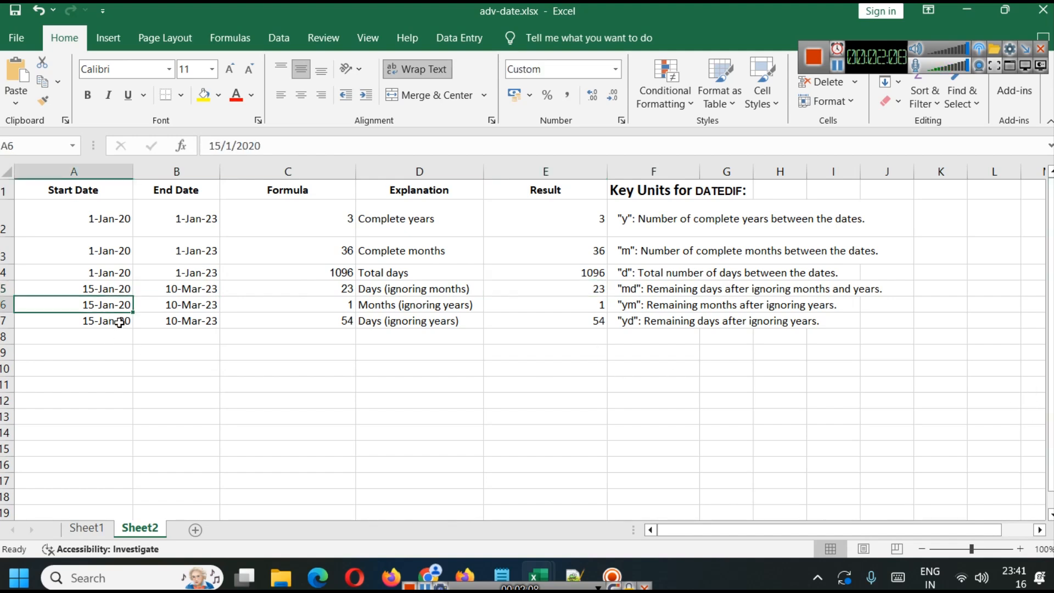
pyautogui.click(206, 307)
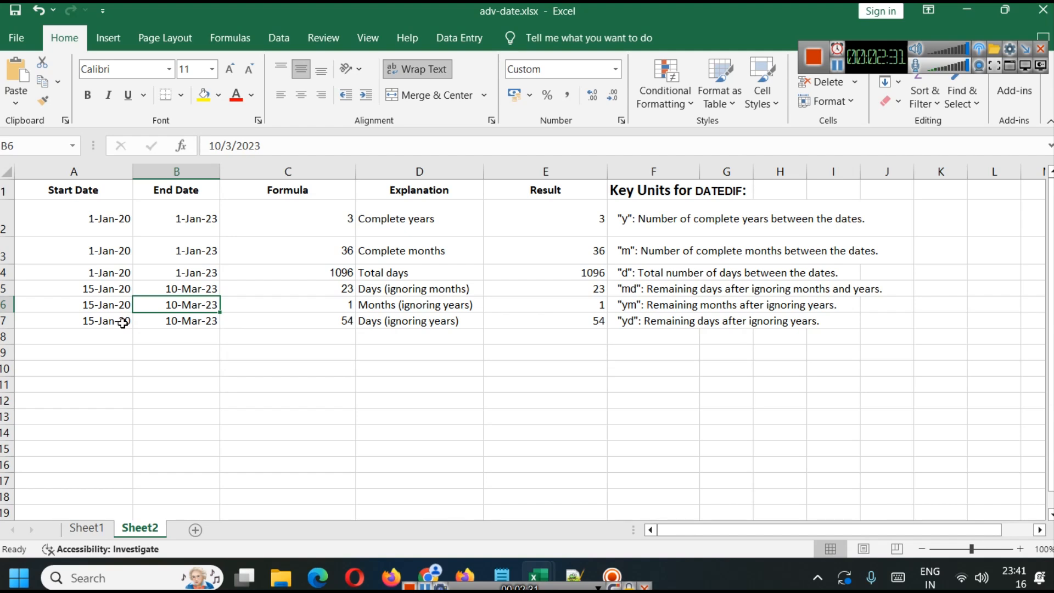
pyautogui.click(328, 320)
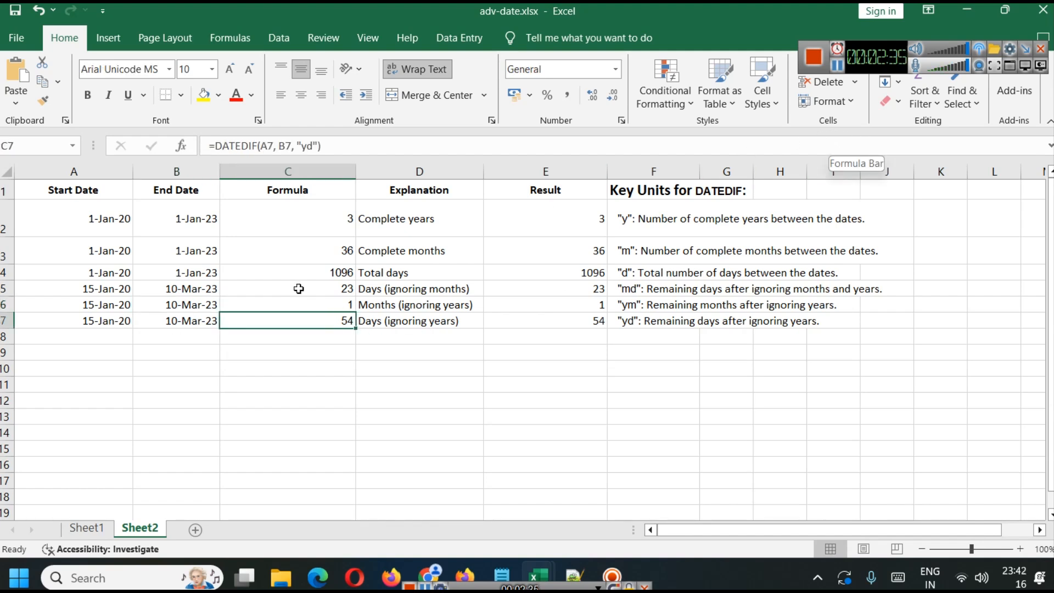
# Step: Switch to the article in the browser and read the DATEDIF age example and the TEXT for Dates section
pyautogui.moveTo(425, 565)
pyautogui.click(393, 511)
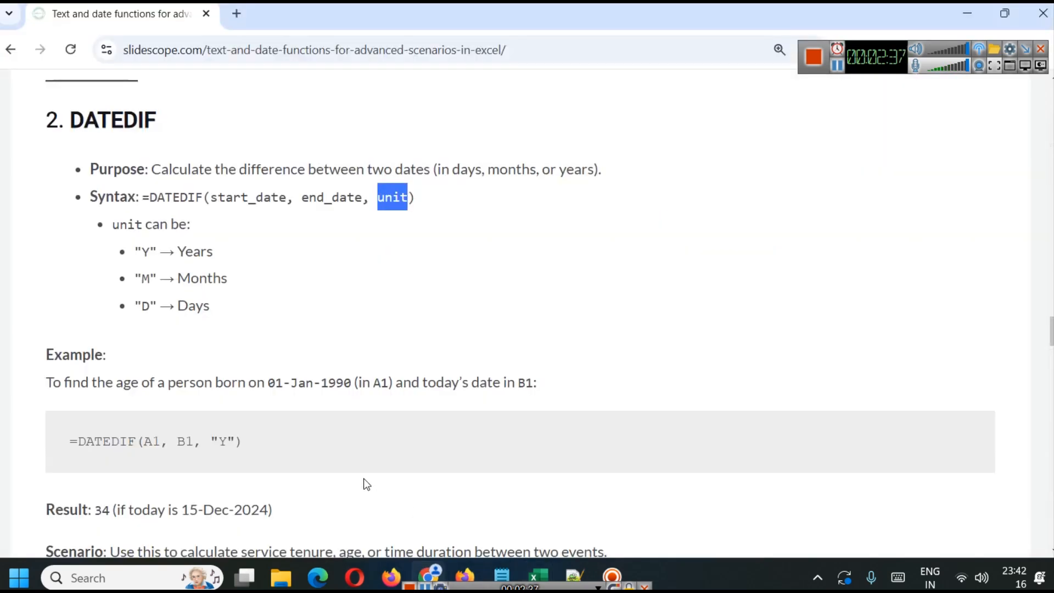
pyautogui.scroll(-3, 148, 272)
pyautogui.scroll(-2, 148, 272)
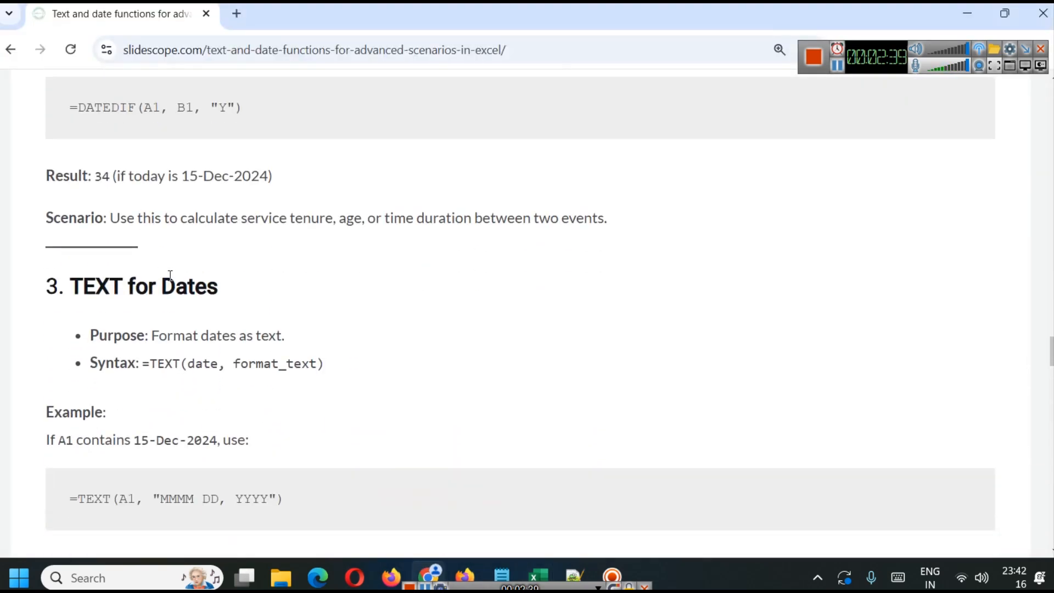
pyautogui.scroll(3, 225, 281)
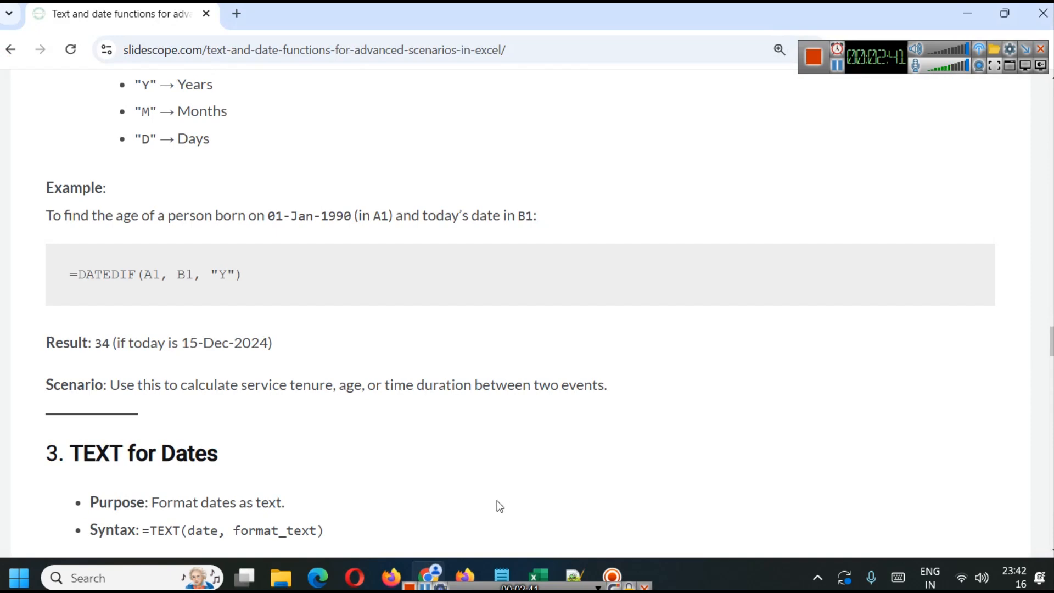
pyautogui.moveTo(536, 565)
pyautogui.scroll(1, 229, 252)
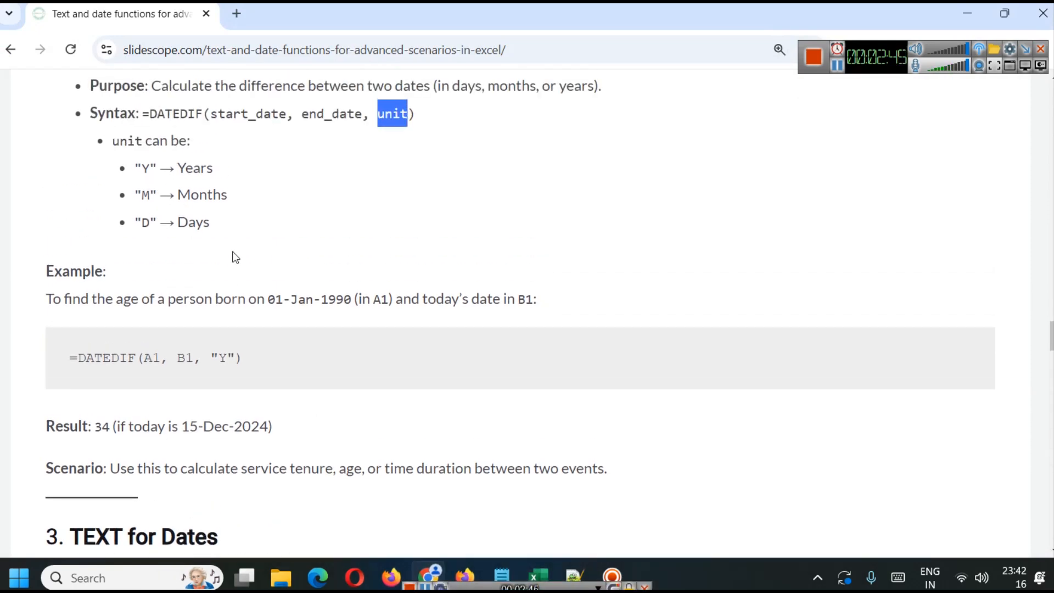
pyautogui.scroll(-5, 193, 242)
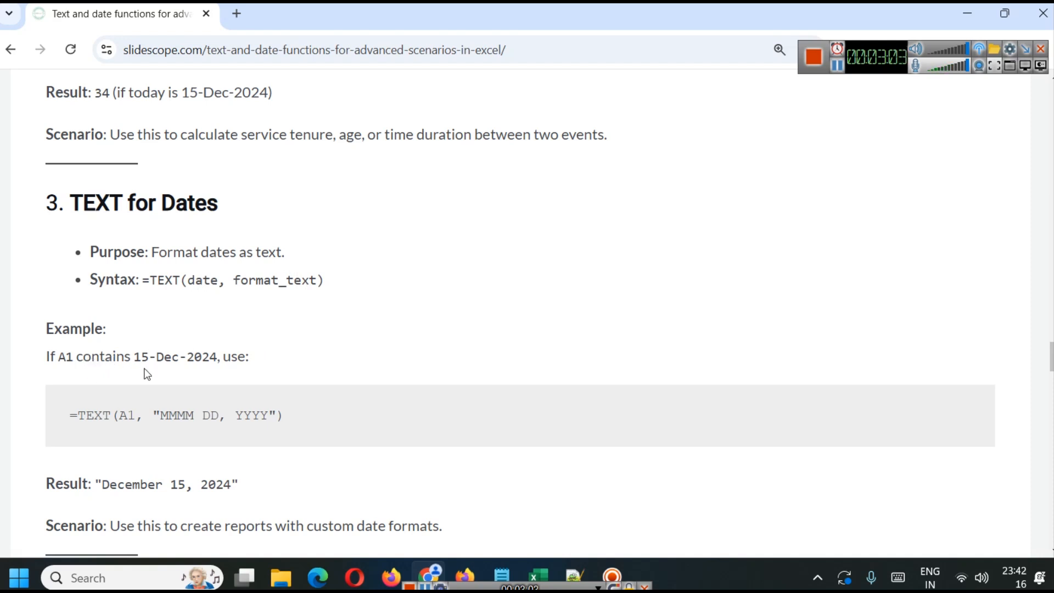
pyautogui.scroll(-2, 153, 357)
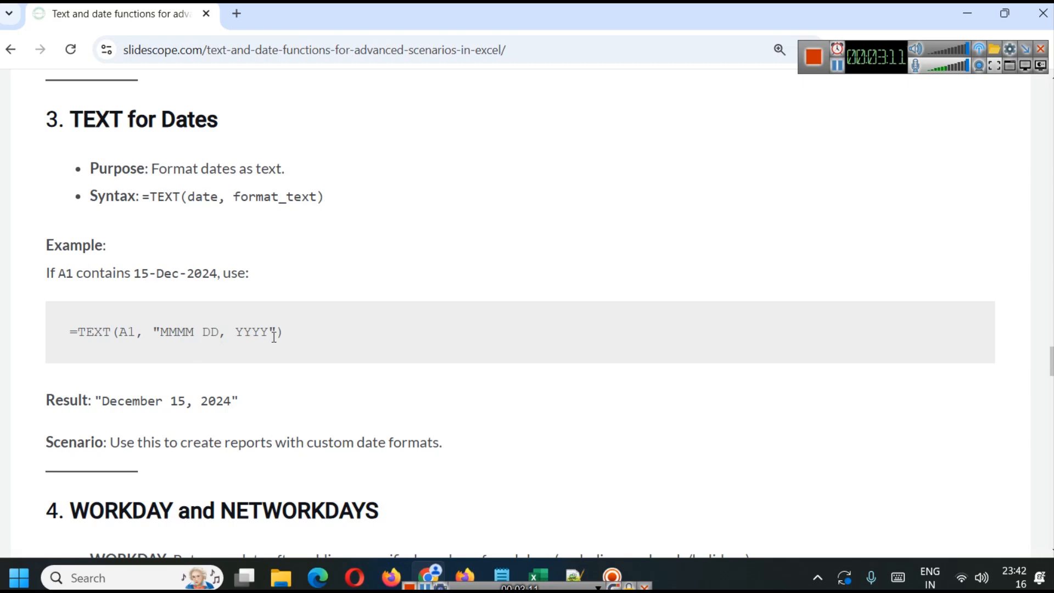
# Step: Copy =TEXT(A1, "MMMM DD, YYYY") from the article and paste it into cell D11 of Sheet2 in adv-date.xlsx in Excel
pyautogui.moveTo(294, 344); pyautogui.dragTo(44, 331)
pyautogui.press('super')
pyautogui.click(798, 393)
pyautogui.moveTo(291, 332); pyautogui.dragTo(67, 331)
pyautogui.hotkey('ctrl', 'c')
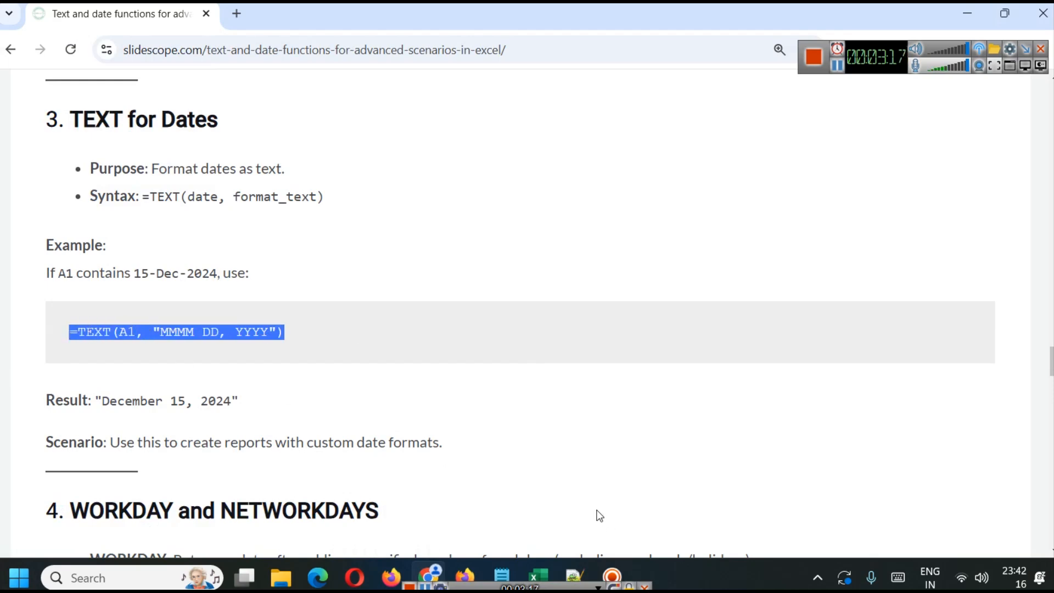
pyautogui.click(802, 500)
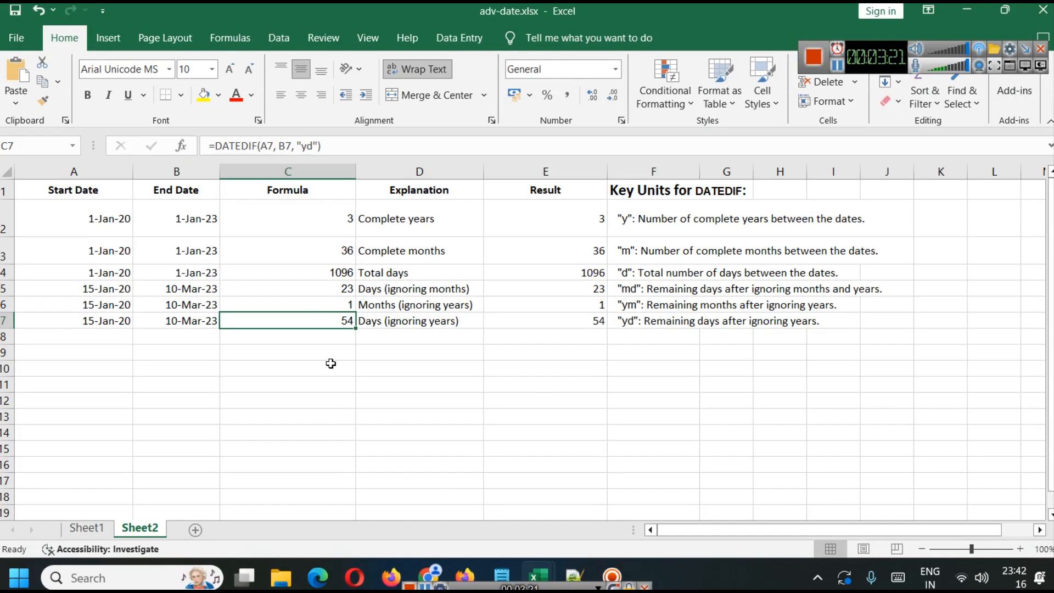
pyautogui.click(402, 384)
pyautogui.hotkey('ctrl', 'v')
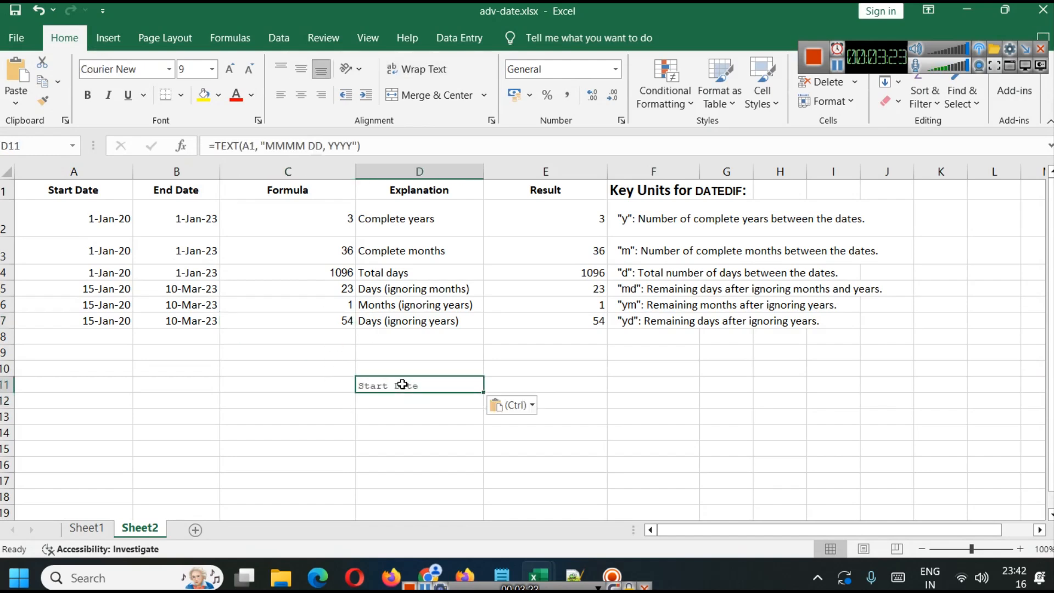
# Step: Change the cell reference in the D11 TEXT formula to B2
pyautogui.doubleClick(249, 146)
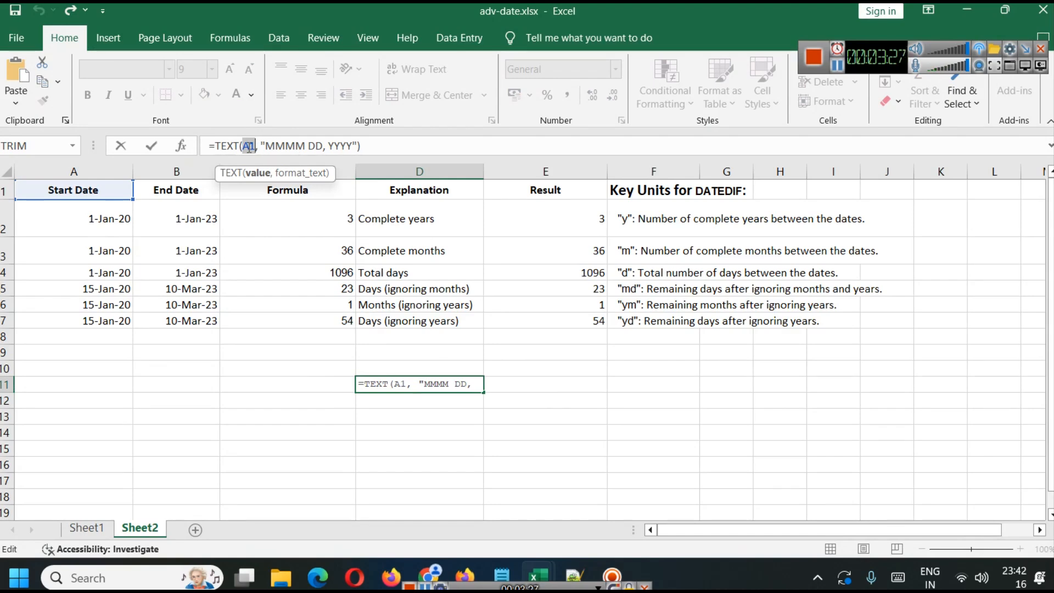
pyautogui.write('B2')
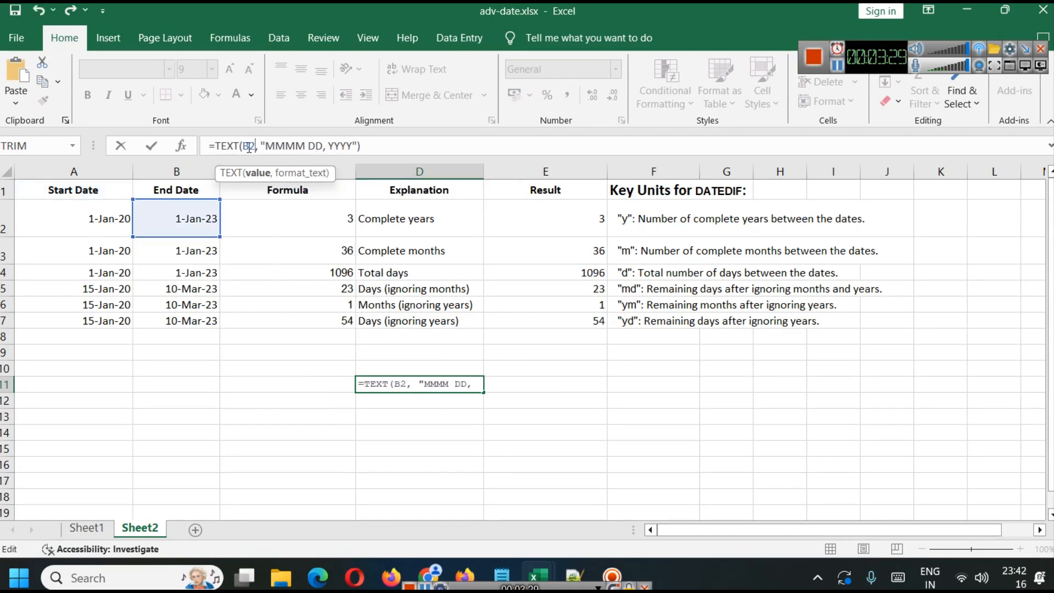
pyautogui.hotkey('ctrl', 'Return')
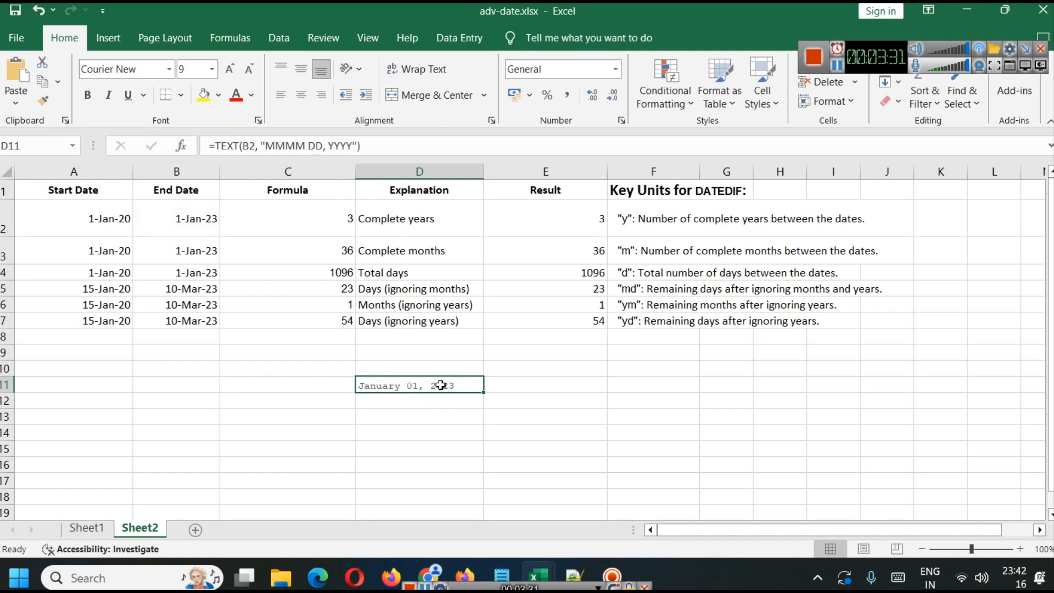
# Step: Set the font size of cell D11 to 18 and widen column D to fit the formatted date
pyautogui.click(218, 69)
pyautogui.click(213, 70)
pyautogui.click(192, 200)
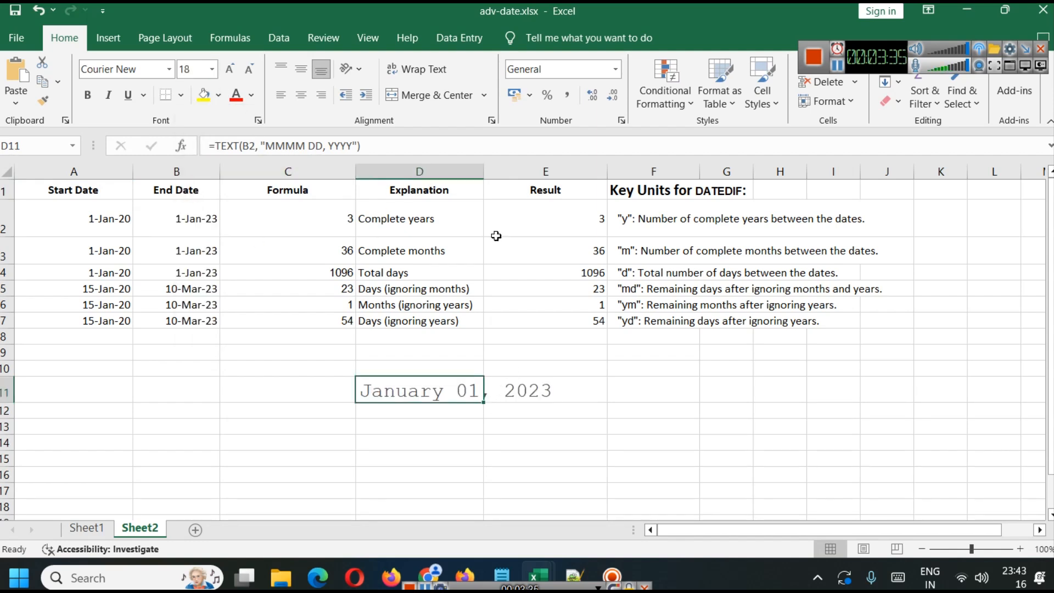
pyautogui.moveTo(486, 174); pyautogui.dragTo(640, 173)
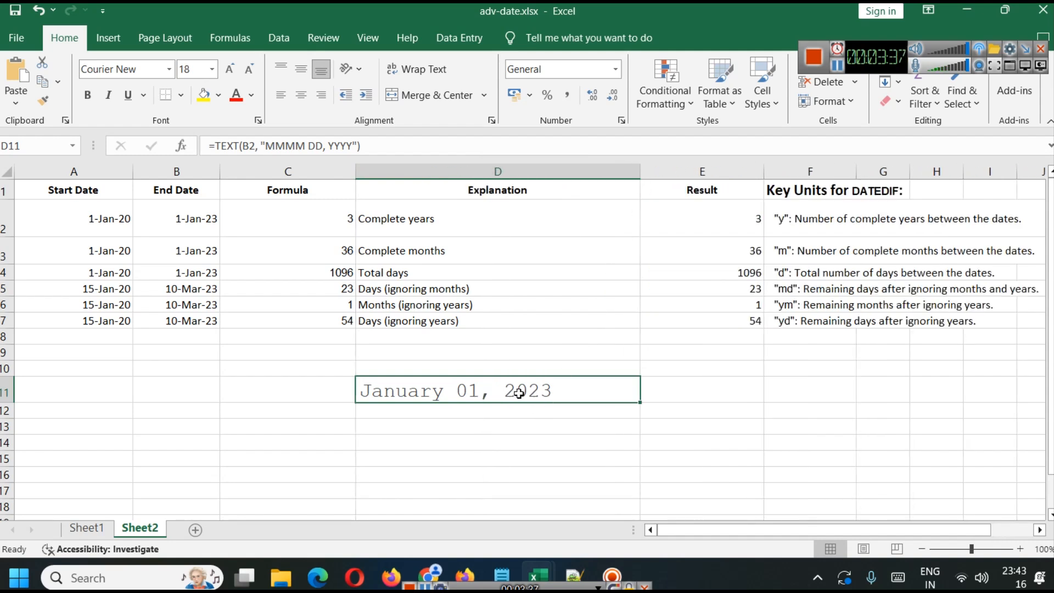
pyautogui.doubleClick(288, 144)
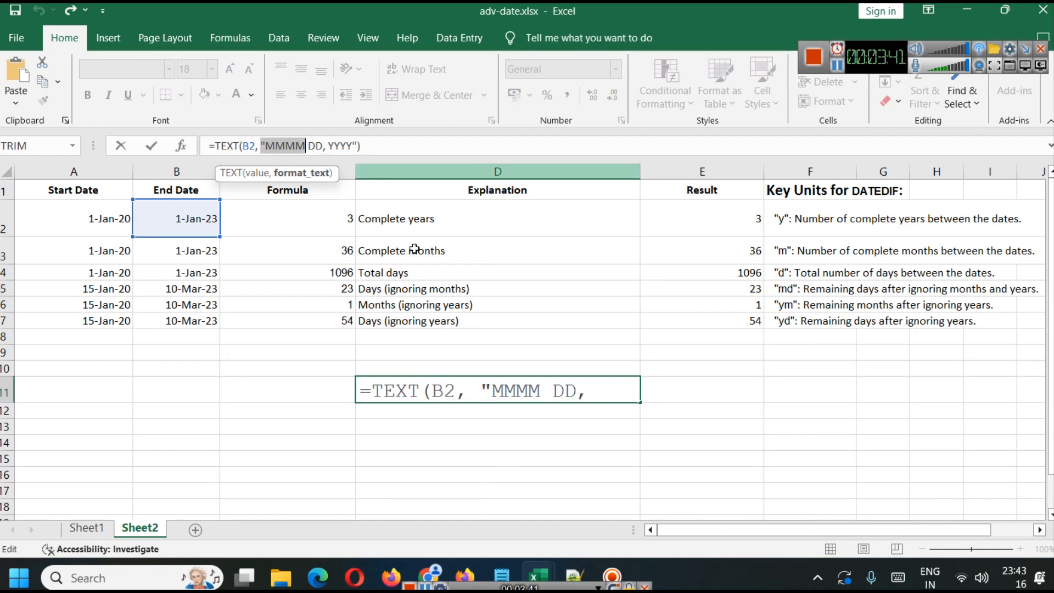
pyautogui.click(481, 390)
pyautogui.click(504, 460)
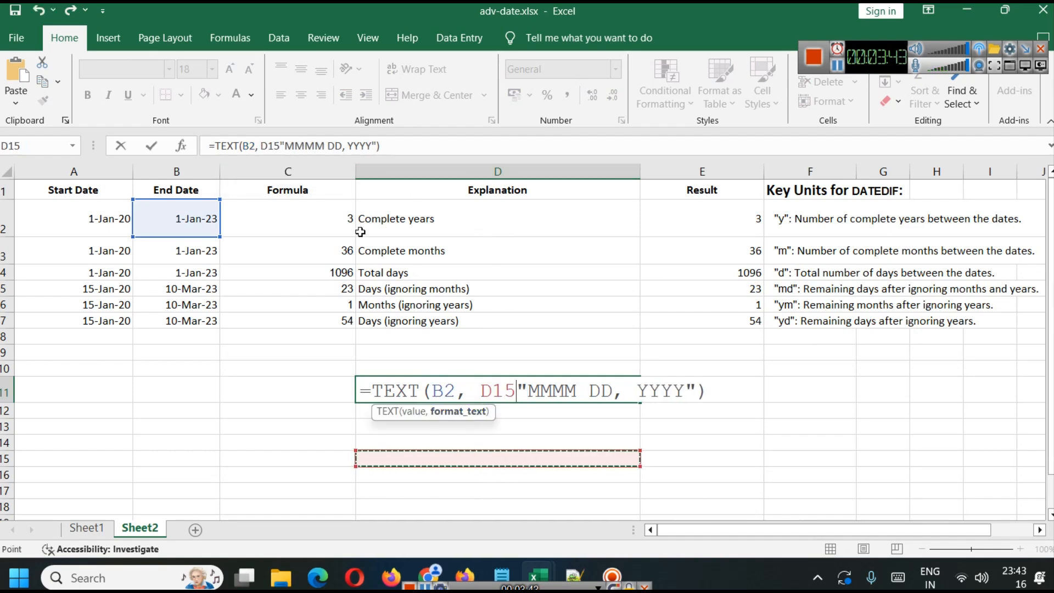
pyautogui.click(380, 147)
pyautogui.hotkey('ctrl', 'z')
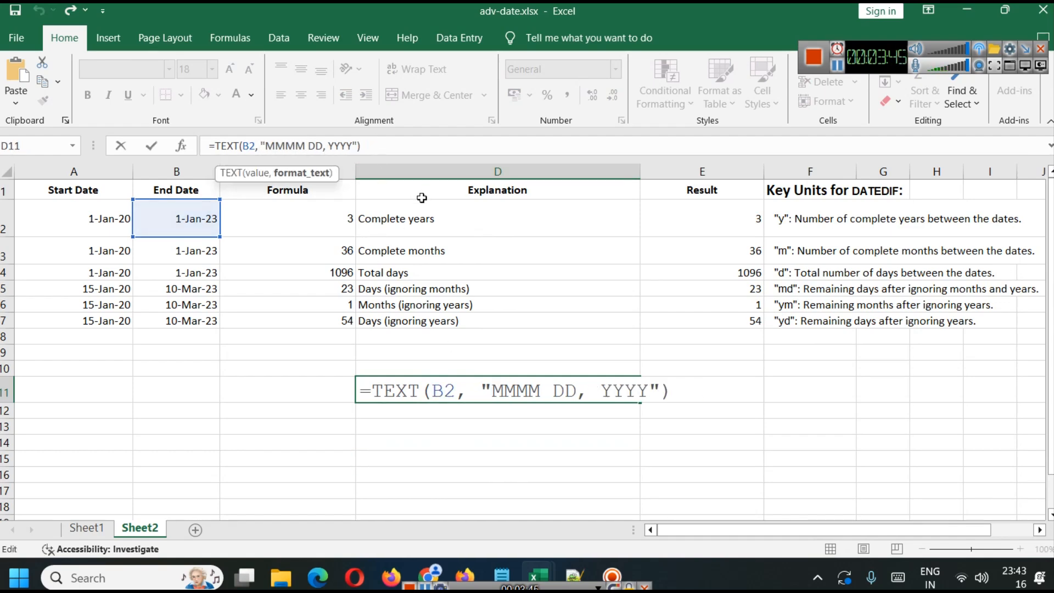
pyautogui.press('Return')
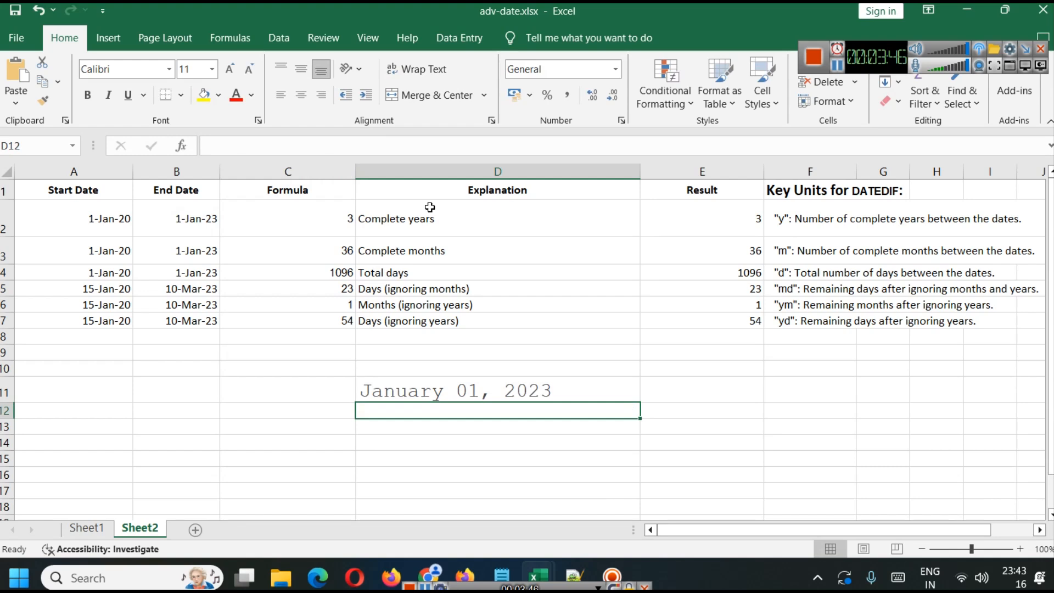
# Step: Change the day code in the D11 TEXT formula to a single D, giving the format "MMMM D, YYYY"
pyautogui.click(409, 393)
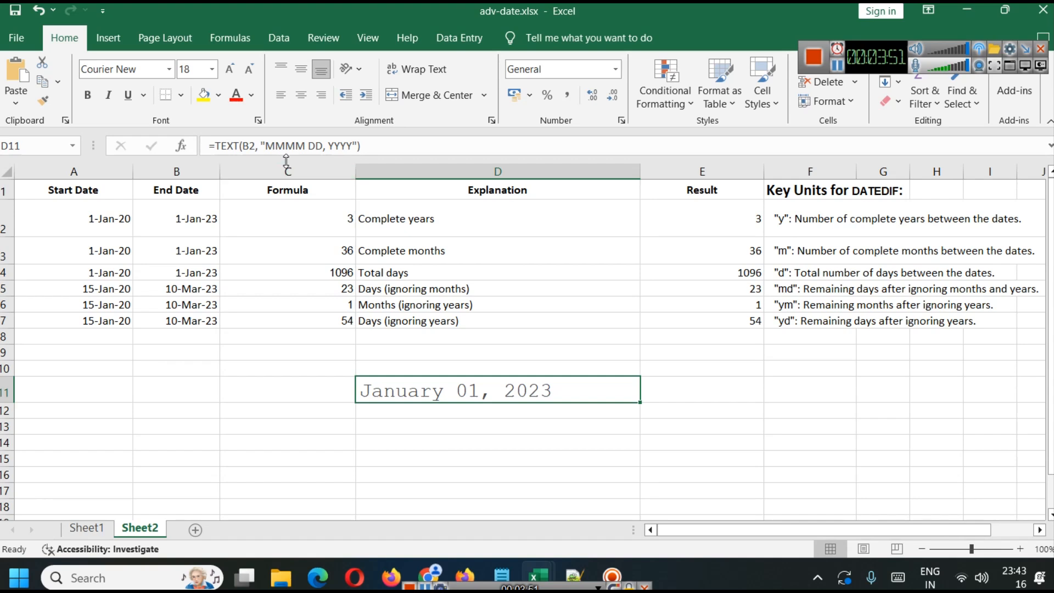
pyautogui.click(314, 146)
pyautogui.press('BackSpace')
pyautogui.press('Return')
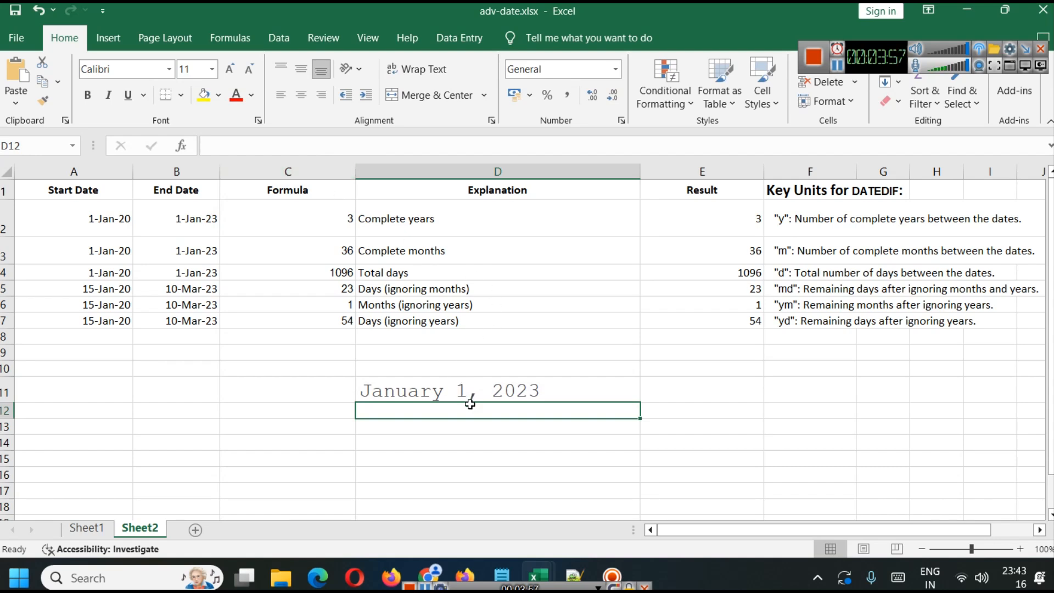
# Step: Restore the two-digit day code in D11 so the formula reads =TEXT(B2, "MMMM DD, YYYY")
pyautogui.click(440, 387)
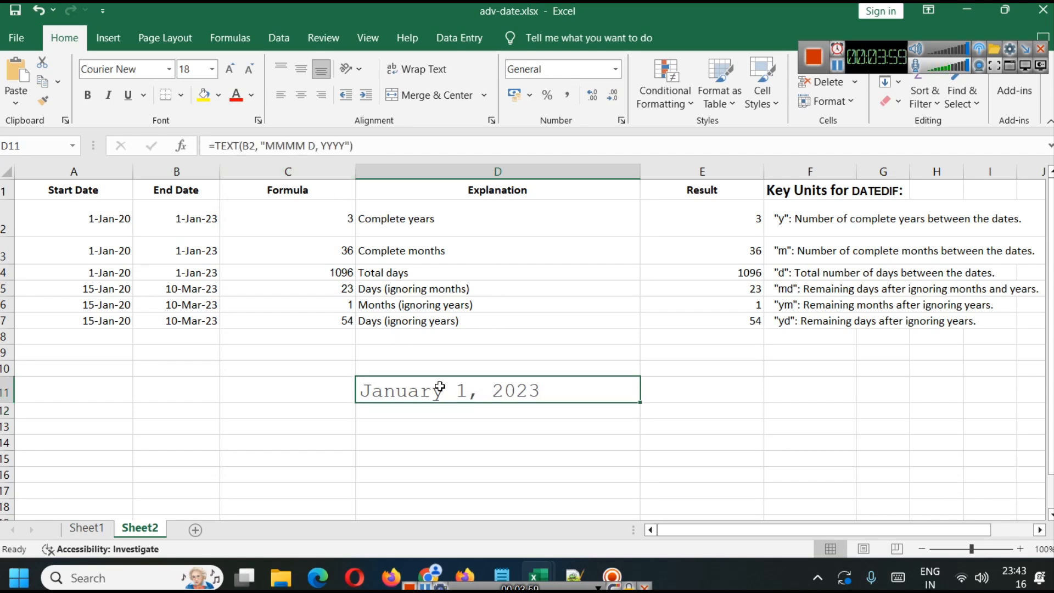
pyautogui.click(313, 147)
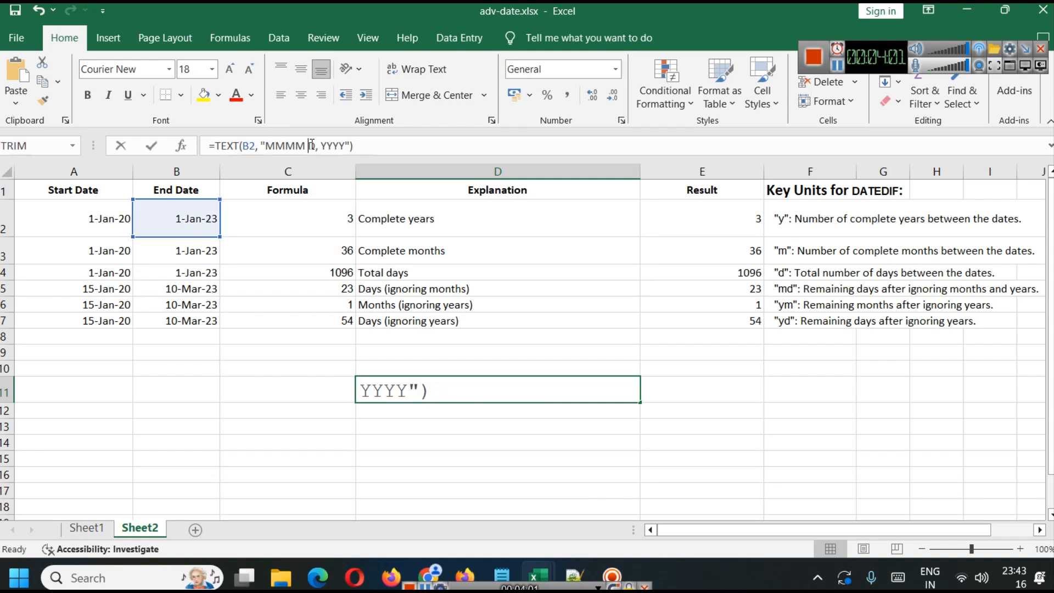
pyautogui.write('D')
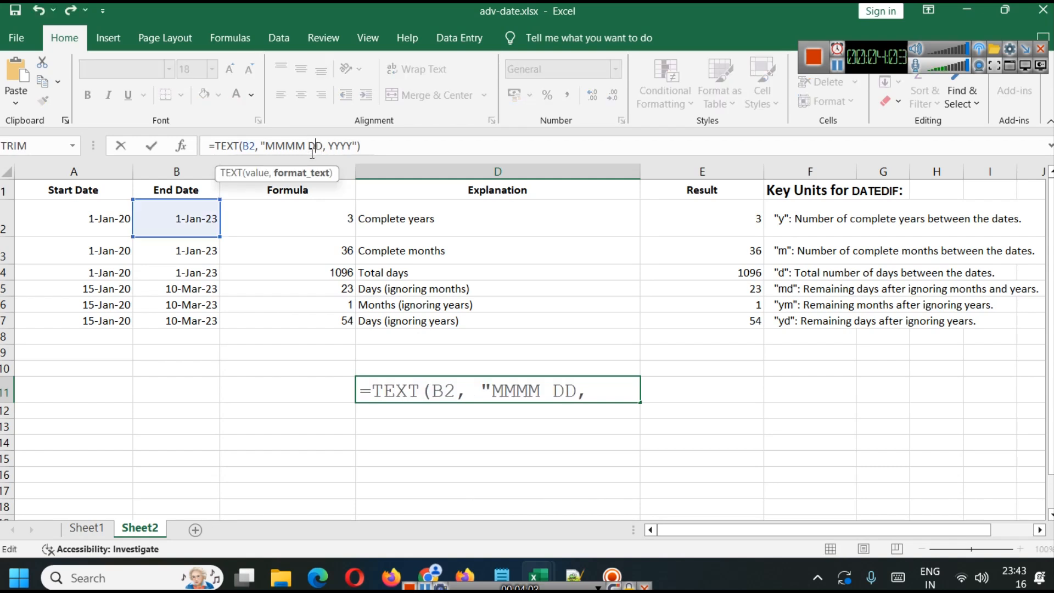
pyautogui.press('Return')
pyautogui.click(477, 390)
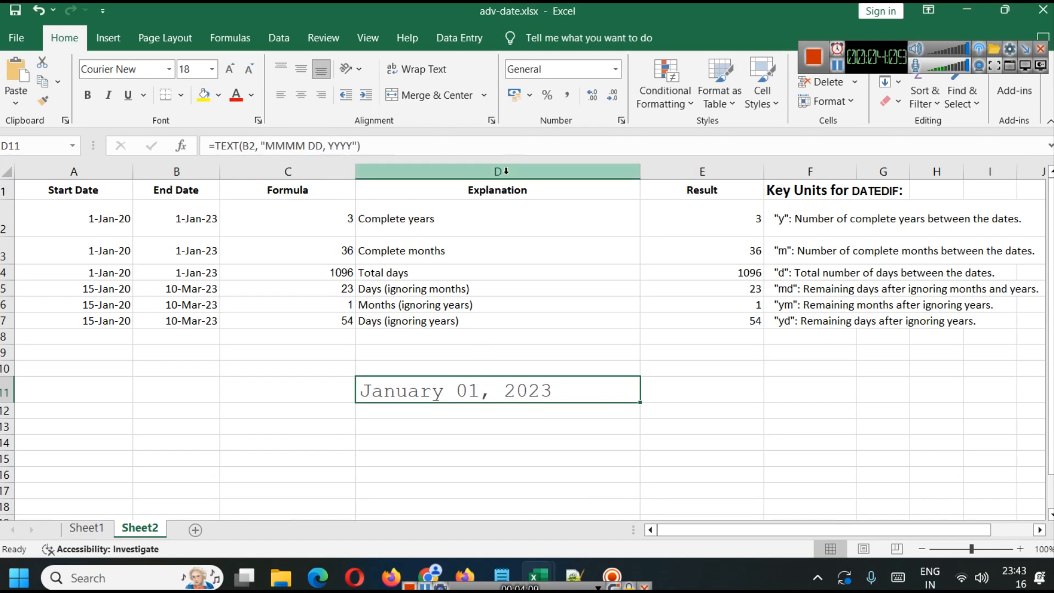
# Step: Switch to the article in the browser and read the WORKDAY syntax and its project deadline example
pyautogui.click(434, 559)
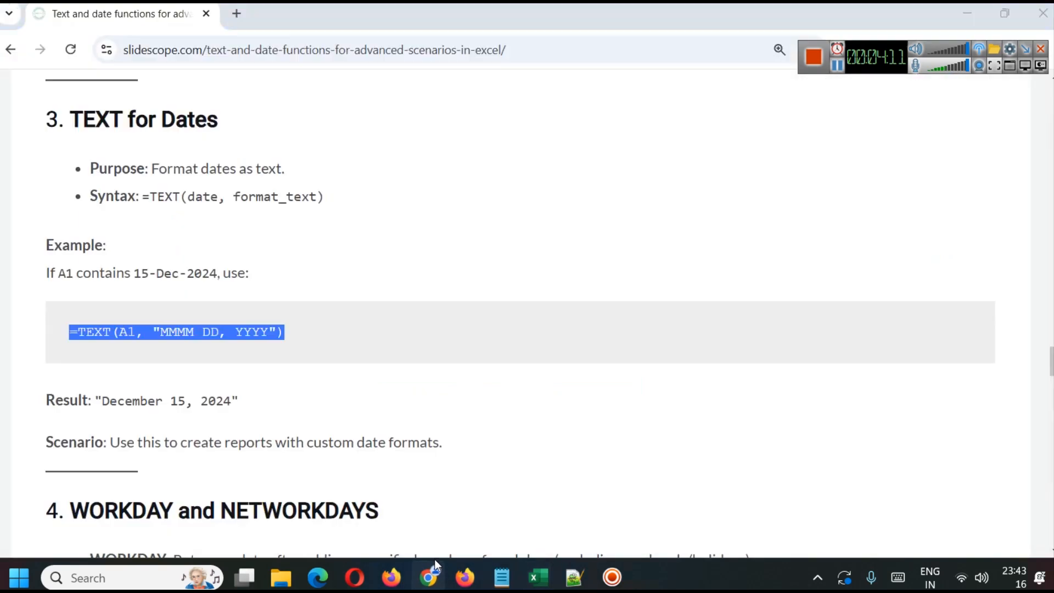
pyautogui.scroll(-1, 295, 346)
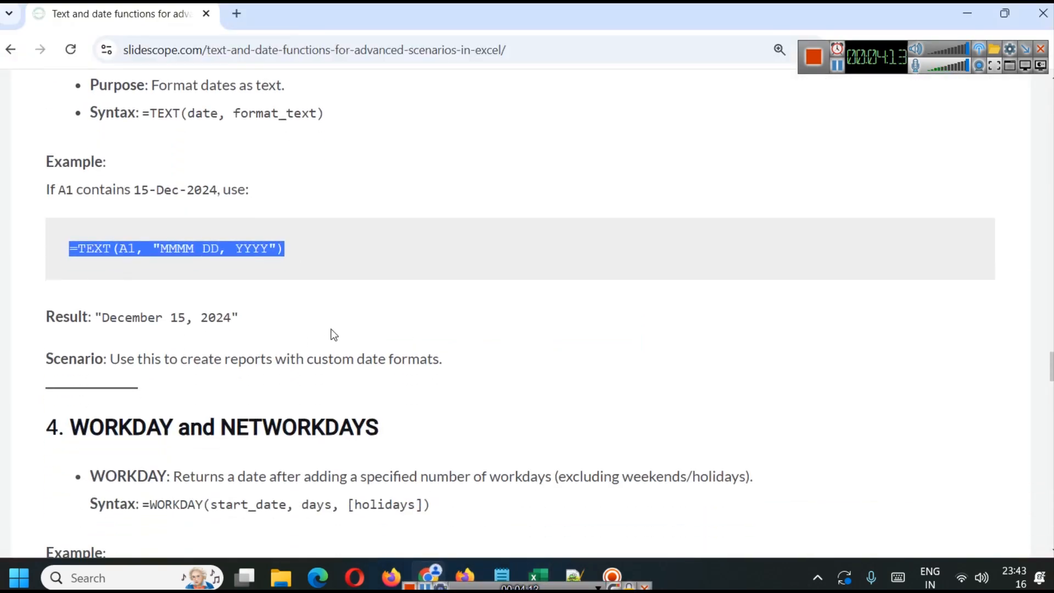
pyautogui.scroll(-2, 331, 334)
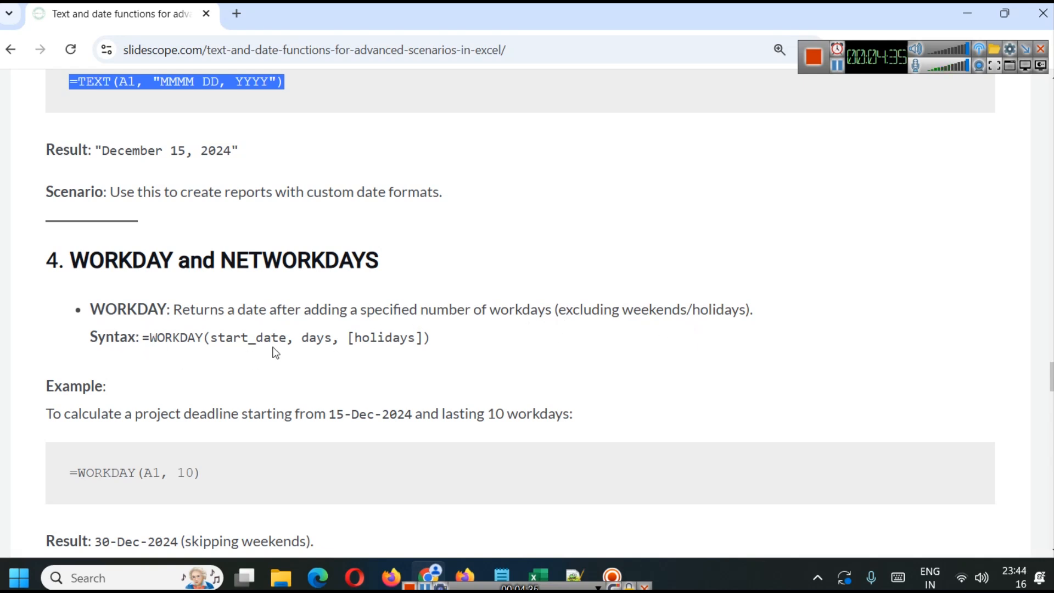
pyautogui.doubleClick(393, 338)
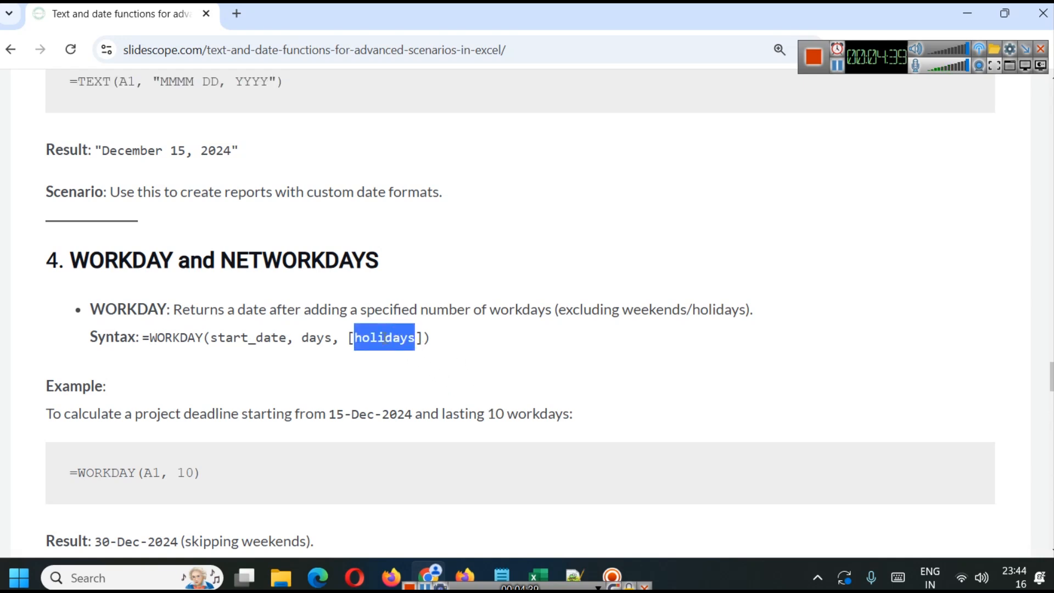
pyautogui.scroll(-1, 220, 379)
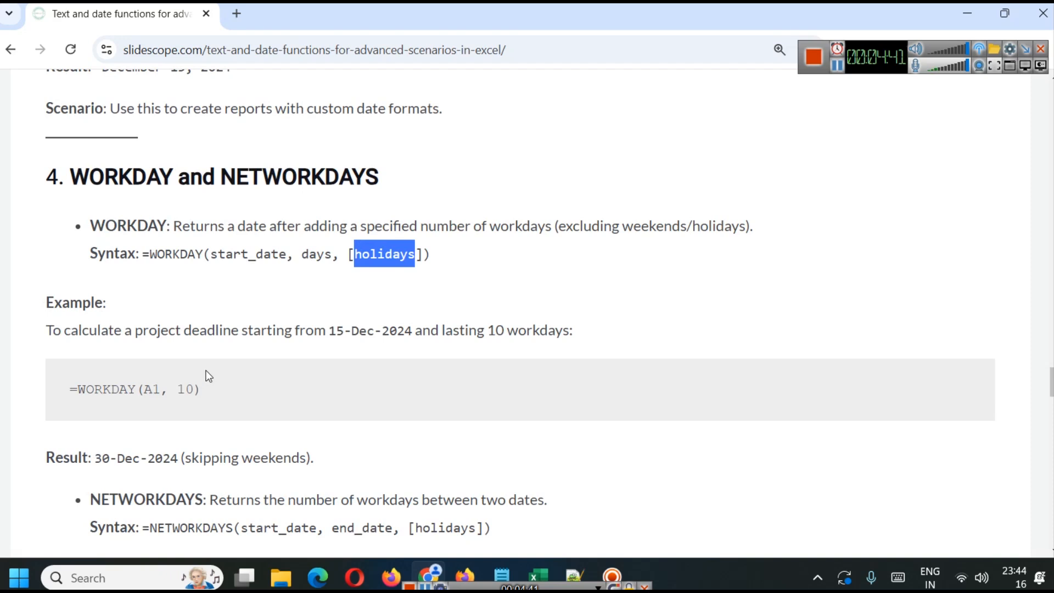
pyautogui.scroll(-1, 209, 355)
pyautogui.scroll(1, 216, 356)
pyautogui.doubleClick(183, 389)
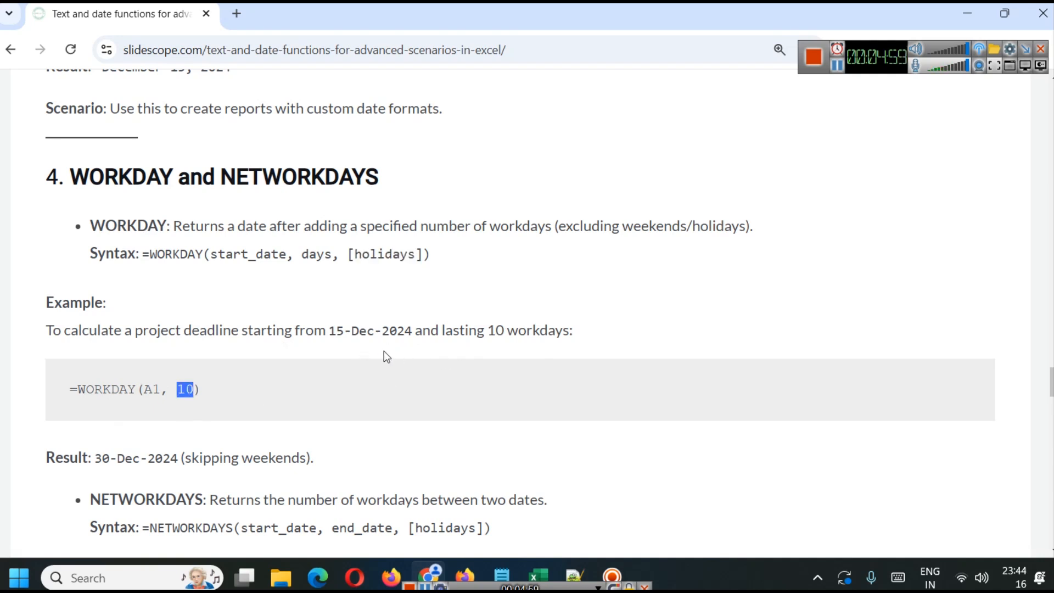
# Step: Copy =WORKDAY(A1, 10) from the article and paste it into cell D12 of Sheet2 in adv-date.xlsx in Excel
pyautogui.moveTo(69, 390); pyautogui.dragTo(217, 396)
pyautogui.hotkey('ctrl', 'c')
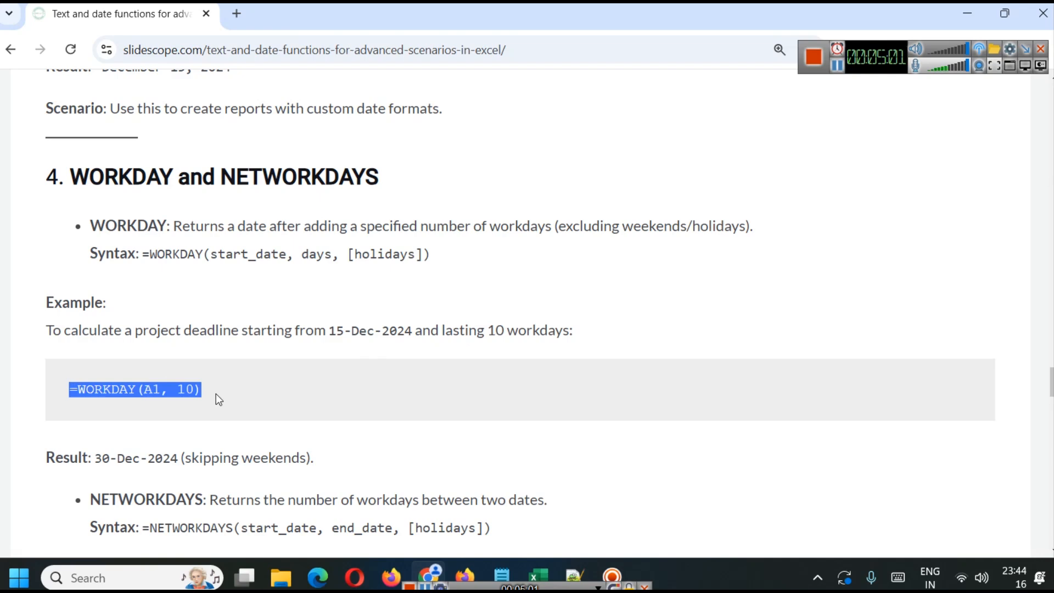
pyautogui.moveTo(545, 565)
pyautogui.click(810, 483)
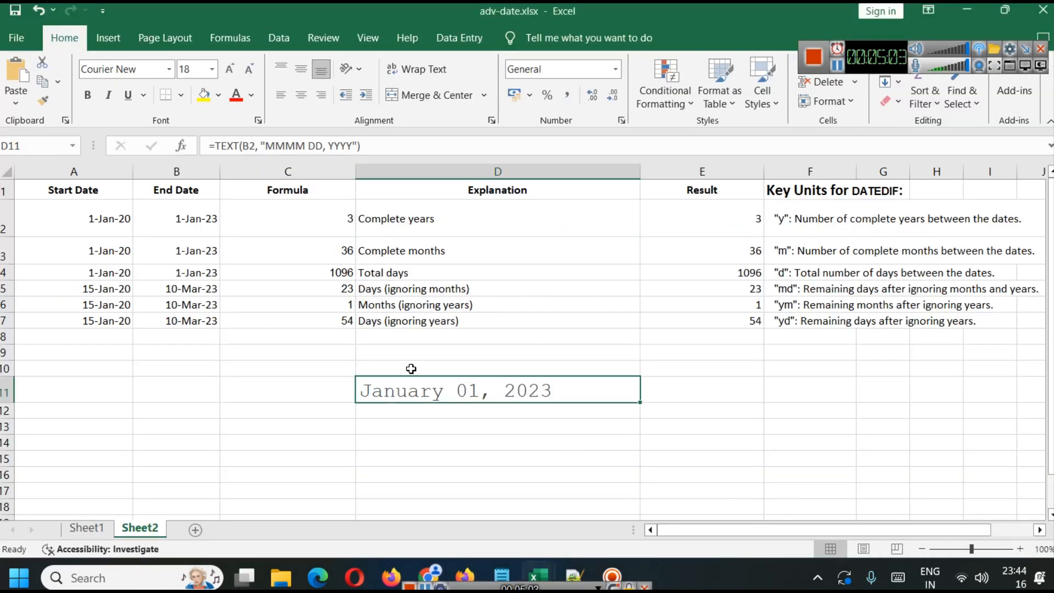
pyautogui.click(183, 225)
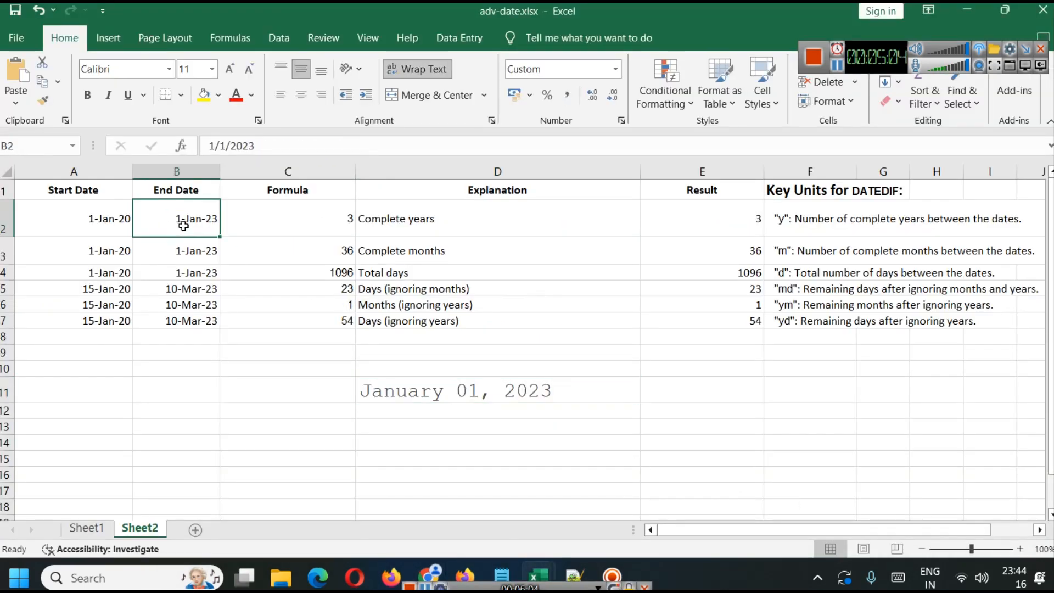
pyautogui.click(389, 404)
pyautogui.doubleClick(389, 404)
pyautogui.hotkey('ctrl', 'v')
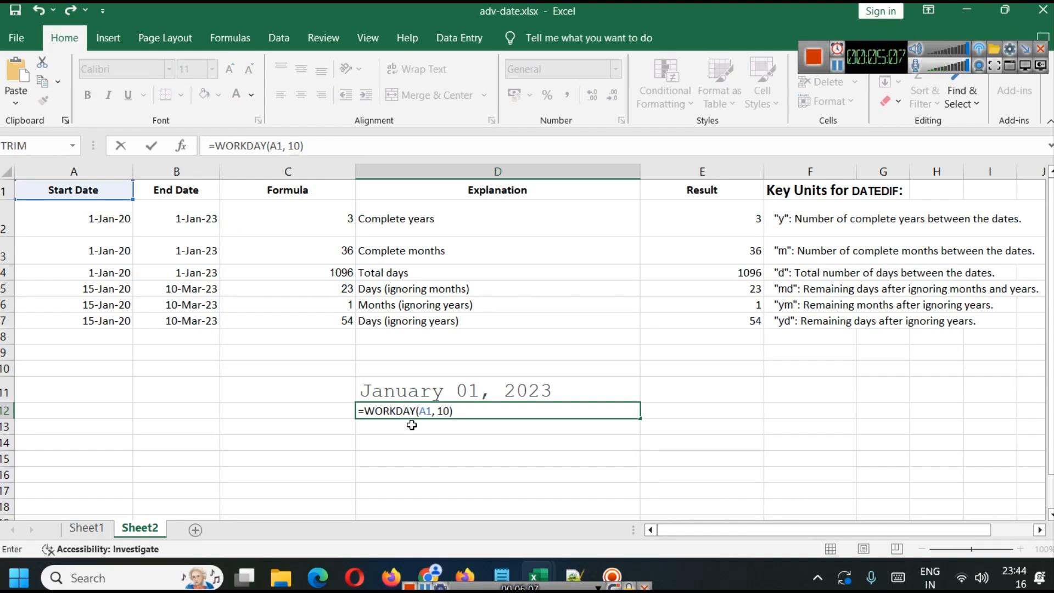
pyautogui.hotkey('ctrl', 'Return')
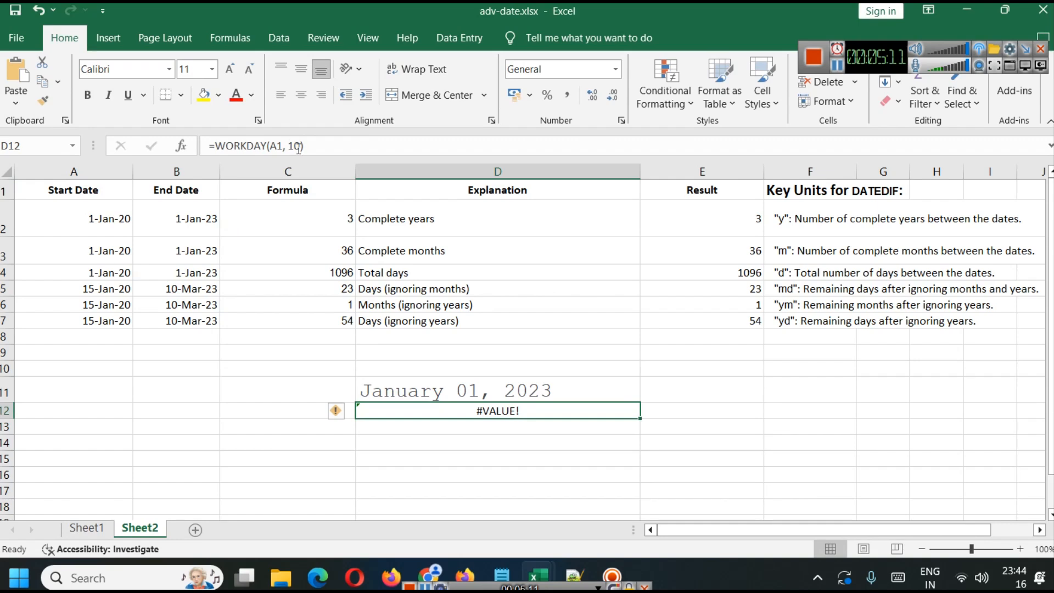
# Step: Change the start date reference in the D12 WORKDAY formula to B2
pyautogui.click(278, 144)
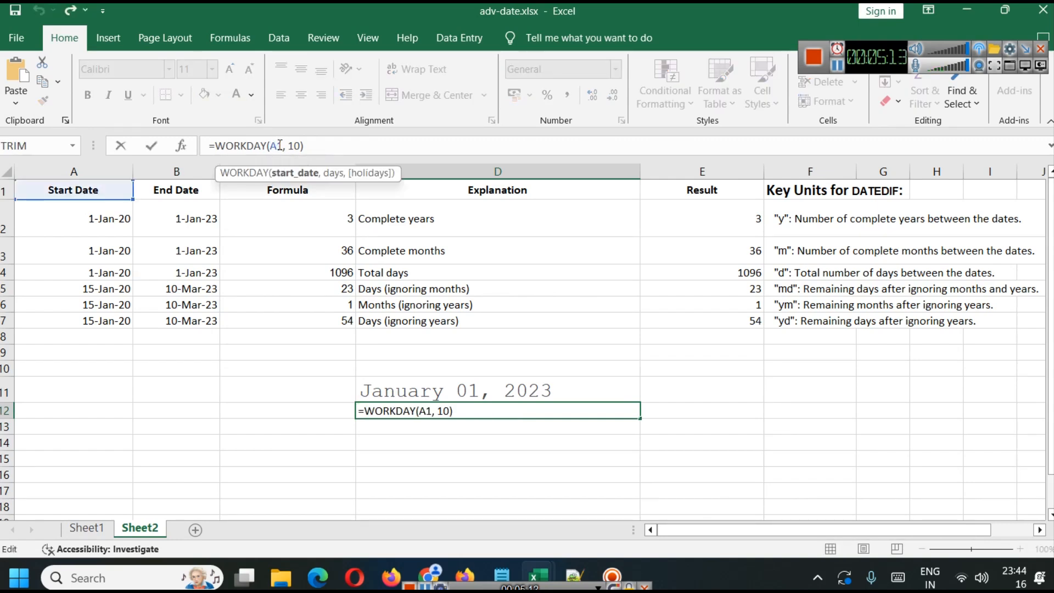
pyautogui.press('BackSpace')
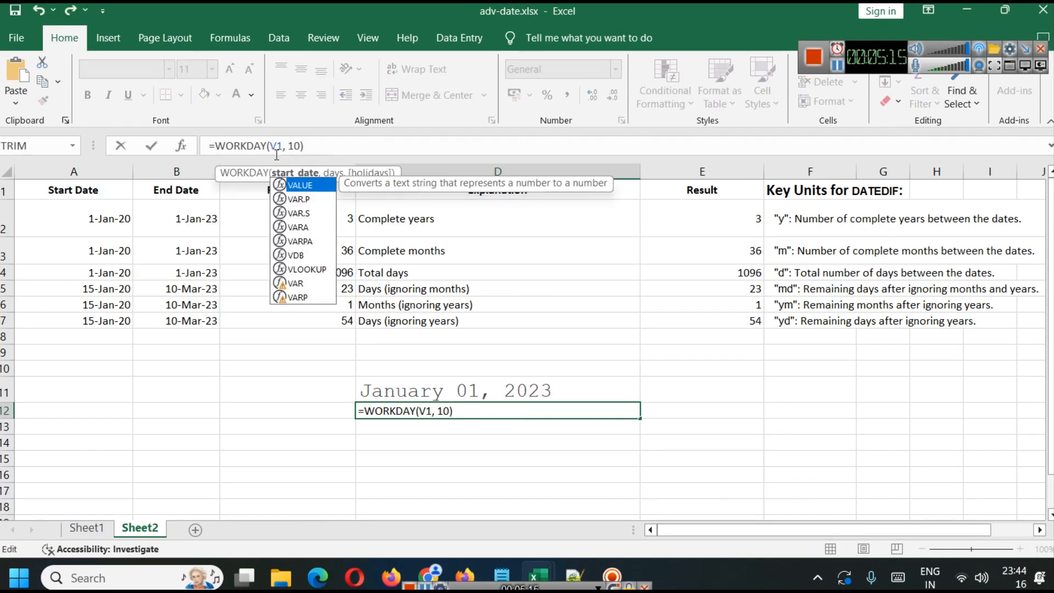
pyautogui.write('B2')
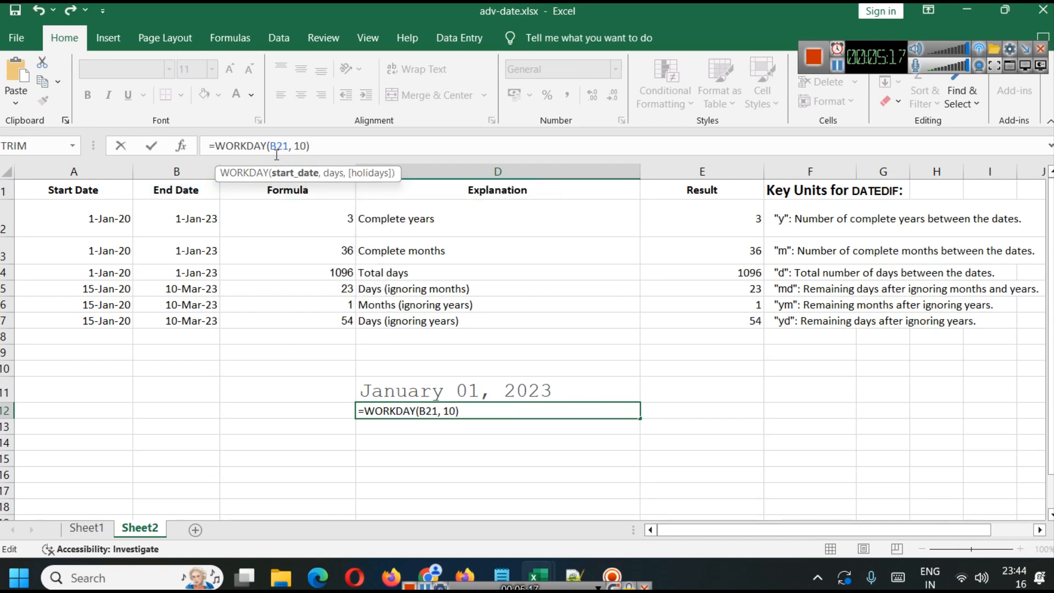
pyautogui.press('BackSpace')
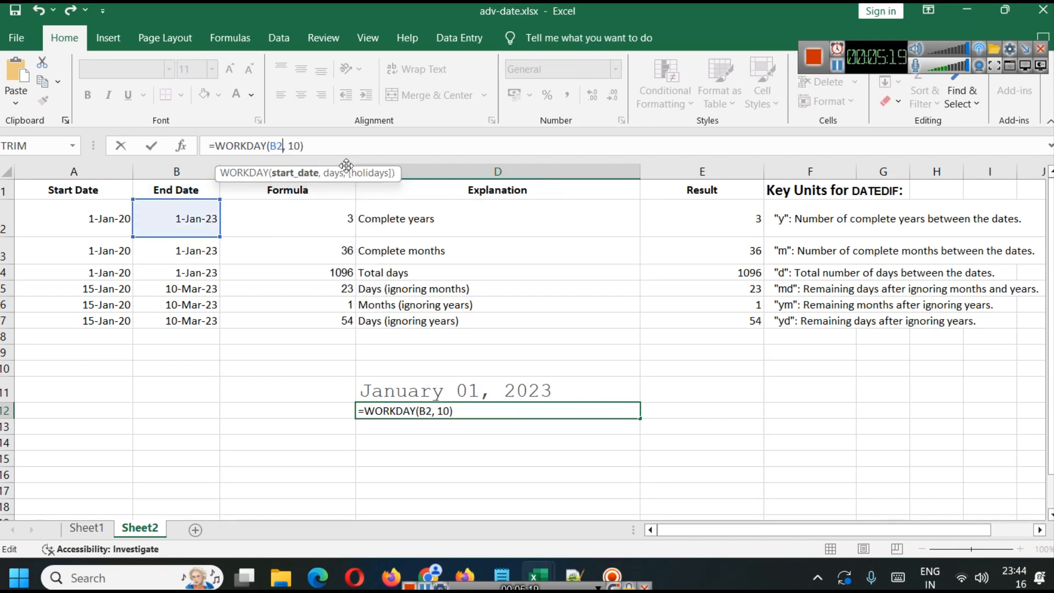
pyautogui.click(337, 146)
pyautogui.press('Return')
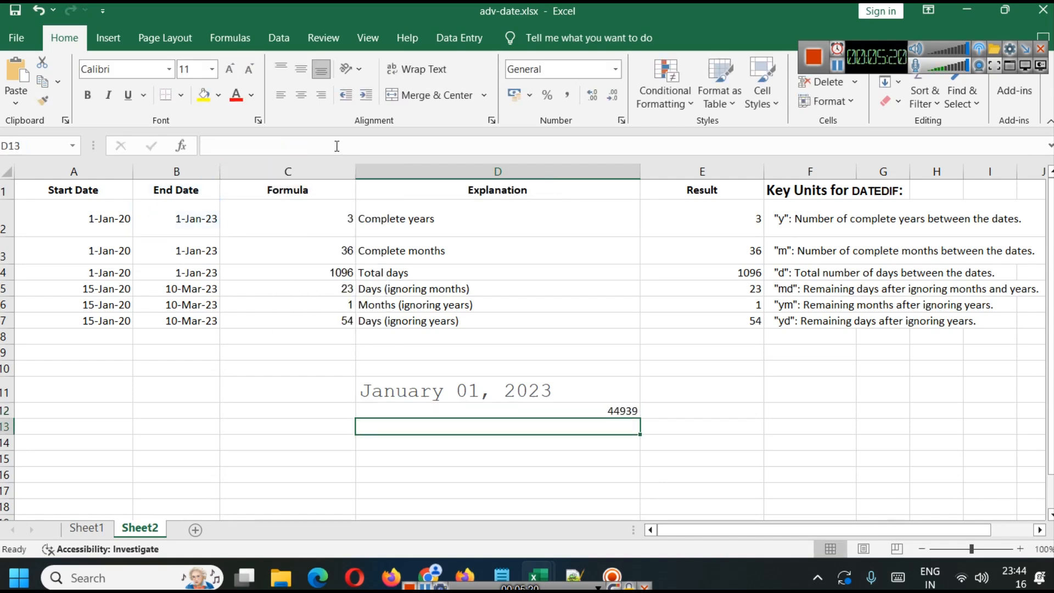
# Step: Format the WORKDAY result in D12 as Long Date and compare it with the start date in B2
pyautogui.click(592, 411)
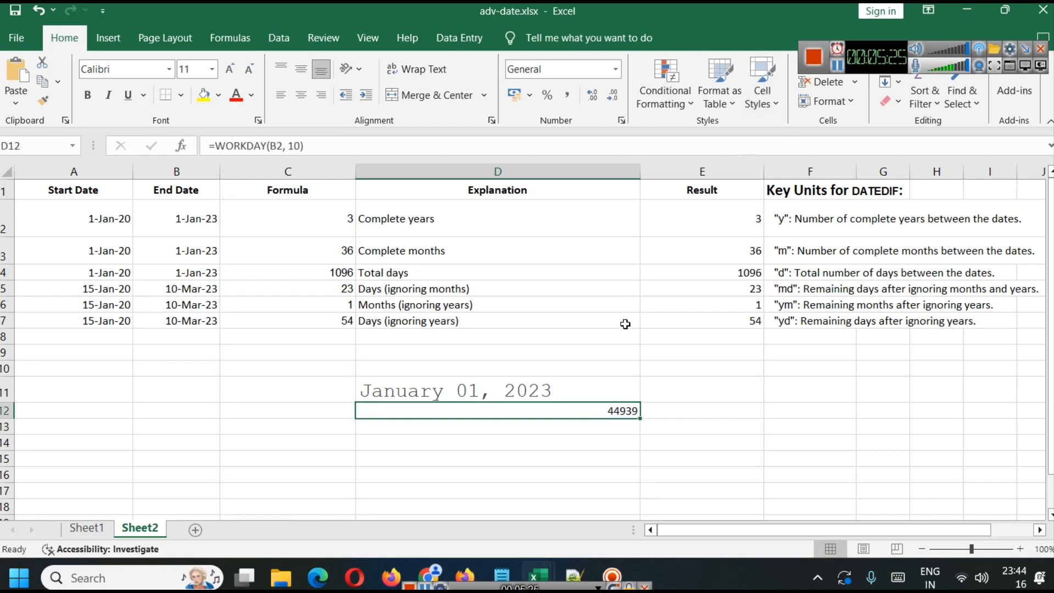
pyautogui.click(839, 67)
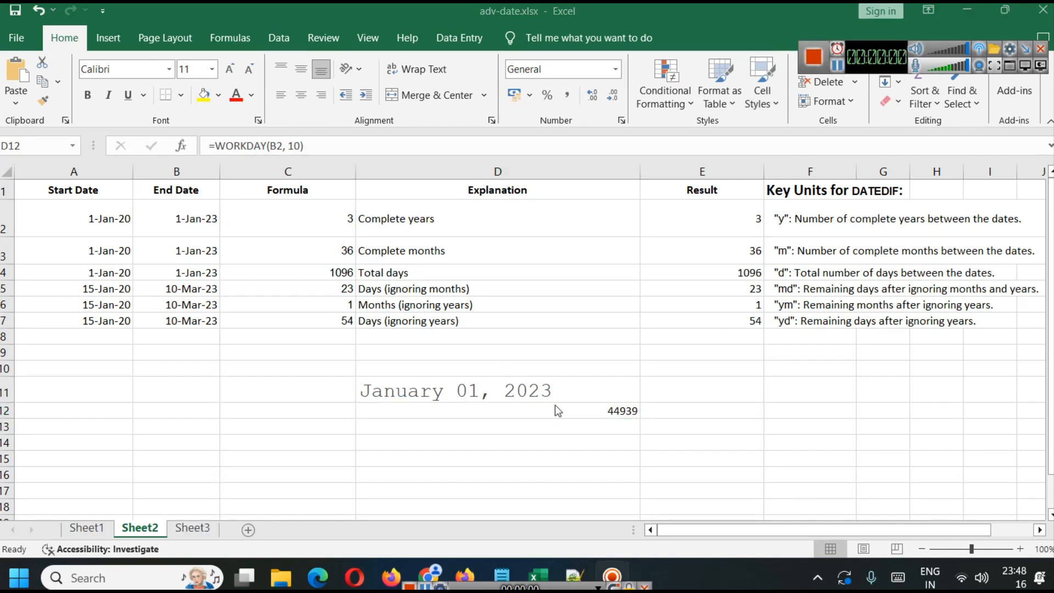
pyautogui.click(599, 406)
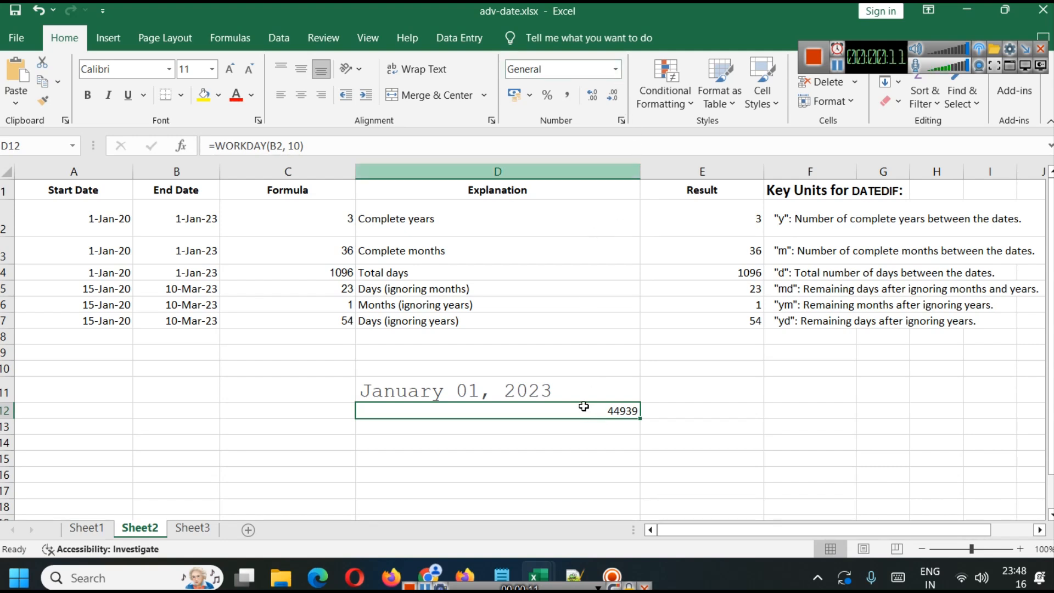
pyautogui.click(615, 69)
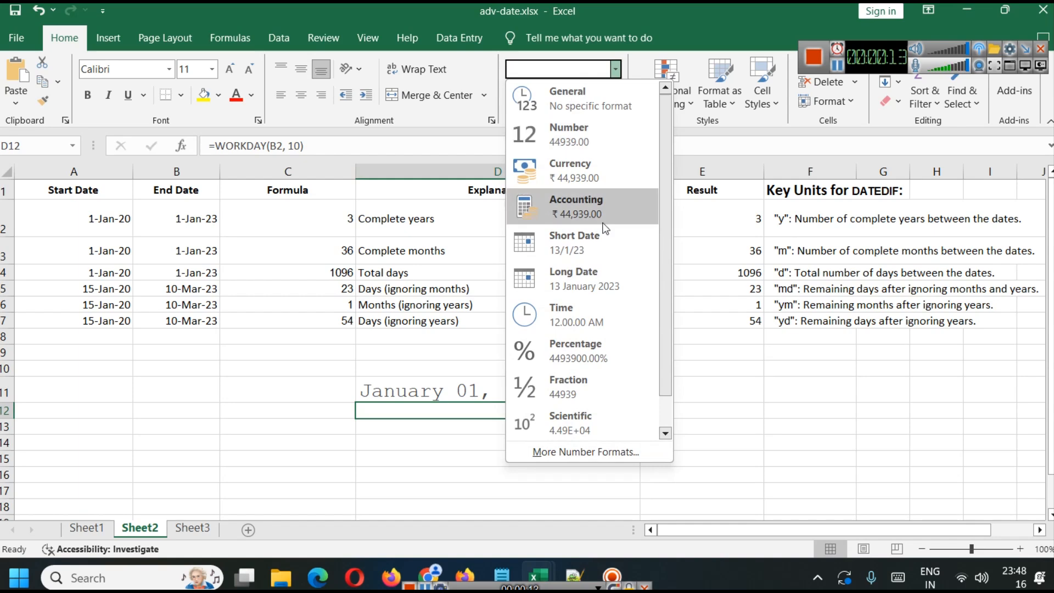
pyautogui.click(604, 277)
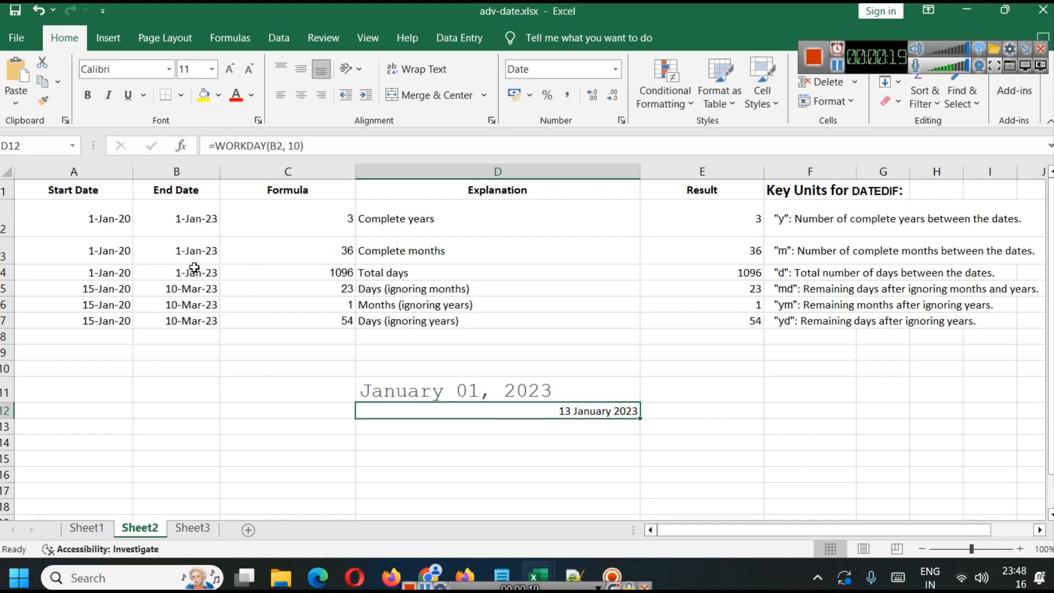
pyautogui.click(192, 224)
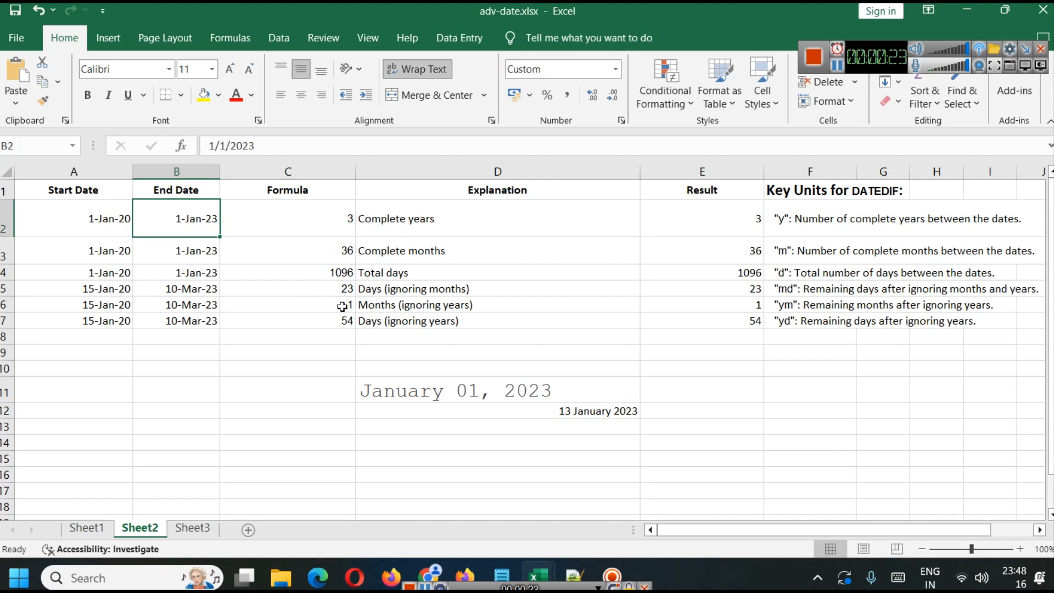
pyautogui.click(561, 409)
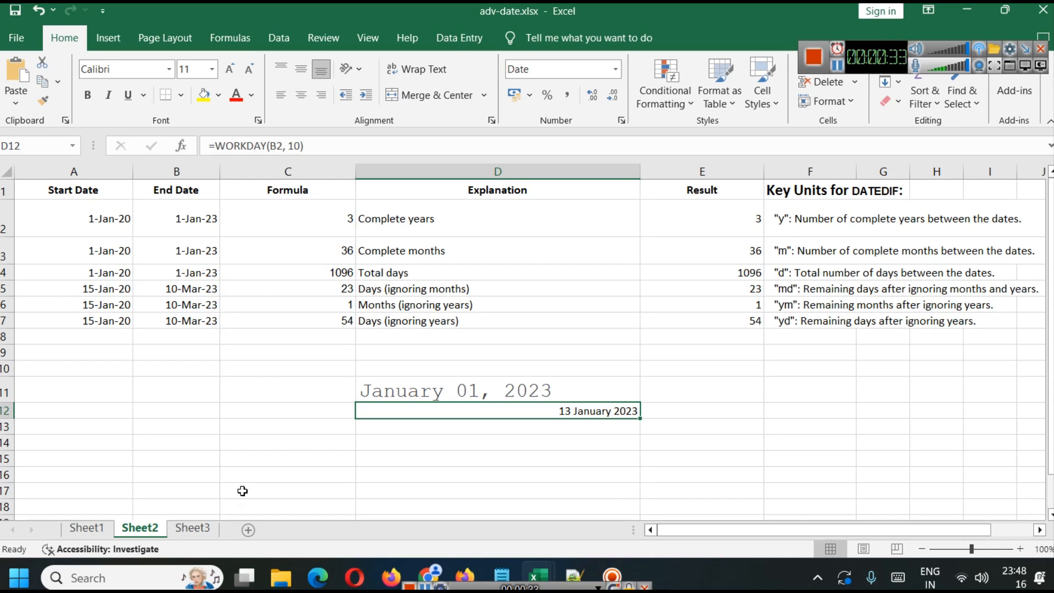
# Step: On Sheet3, enter =WORKDAY(A1, 10) in cell B1 and format the result as Short Date
pyautogui.click(192, 528)
pyautogui.click(49, 192)
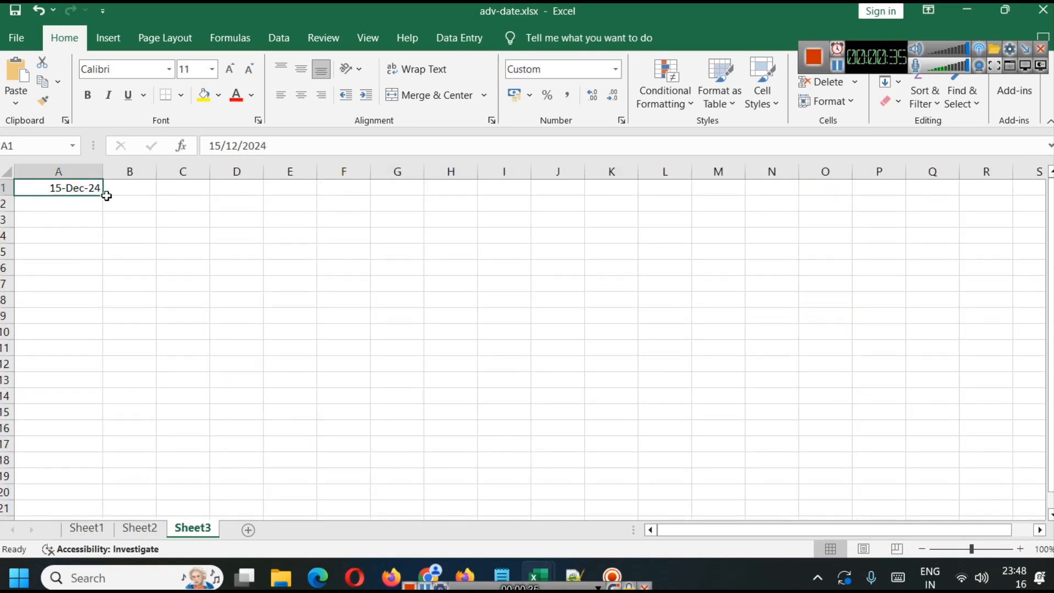
pyautogui.click(121, 190)
pyautogui.write('=WORKDAY(A1, 10)')
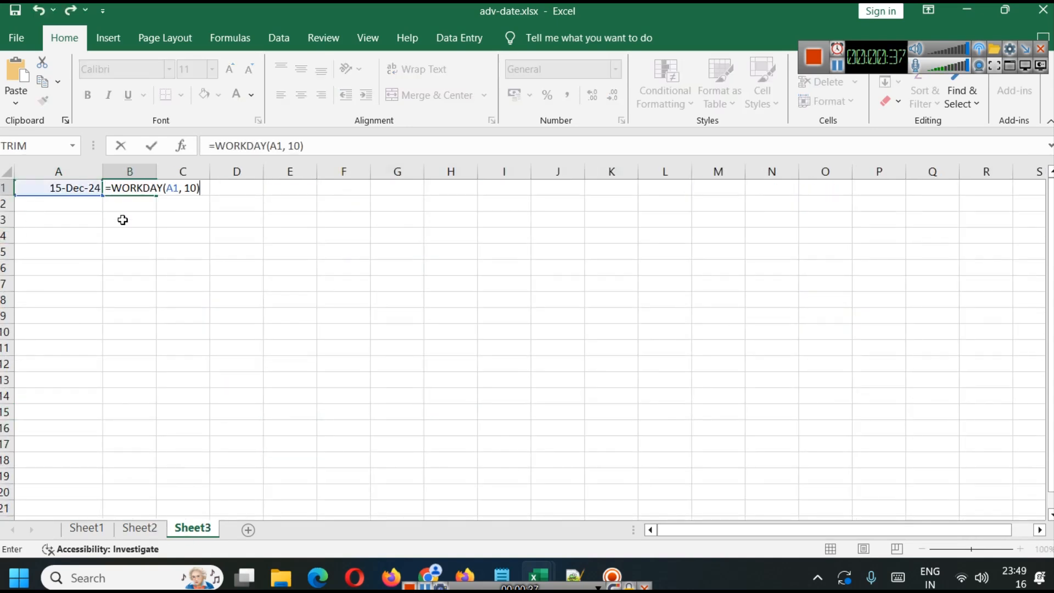
pyautogui.press('Return')
pyautogui.click(135, 189)
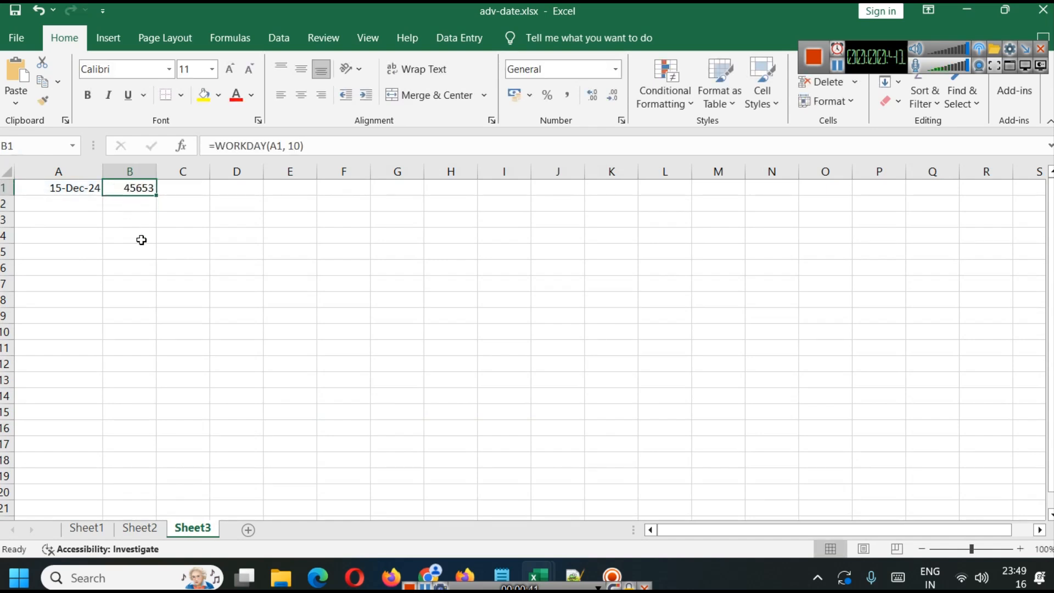
pyautogui.click(616, 69)
pyautogui.click(619, 245)
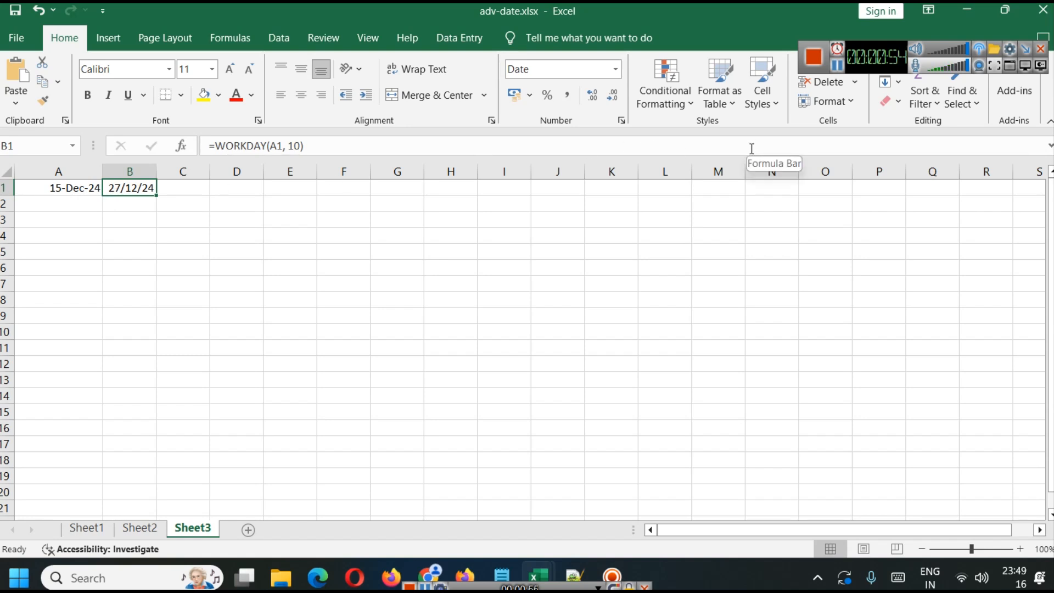
# Step: Switch to the article in the browser and examine the WORKDAY arguments and the NETWORKDAYS syntax and example
pyautogui.click(837, 66)
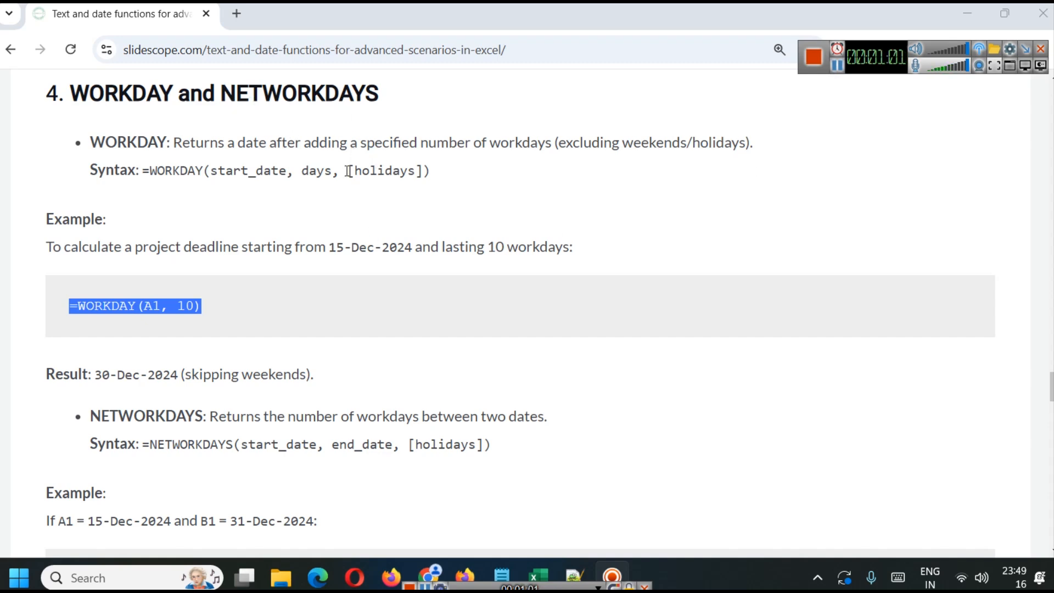
pyautogui.scroll(-3, 263, 220)
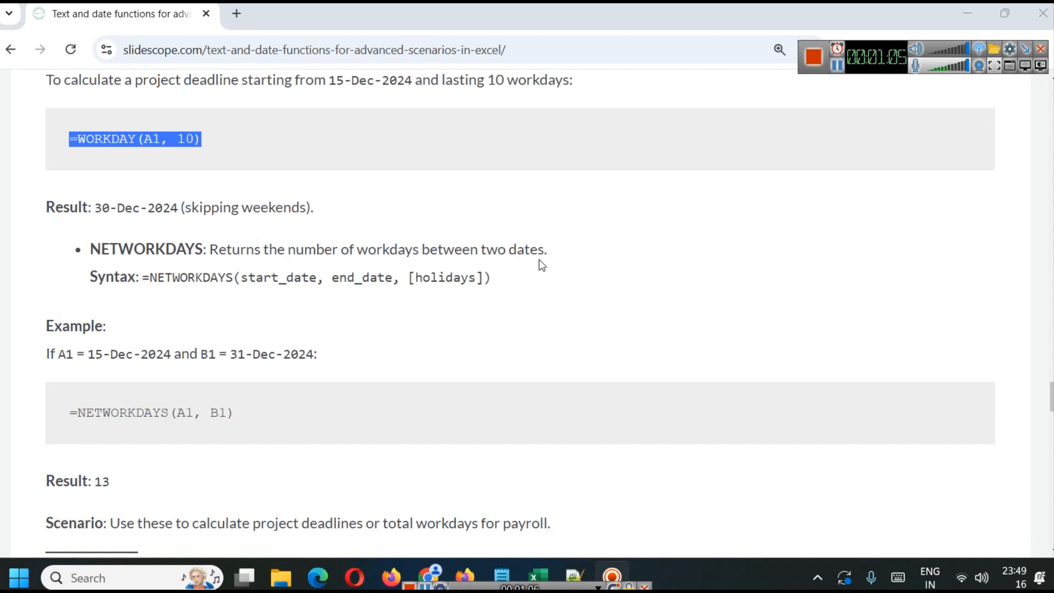
pyautogui.scroll(3, 377, 294)
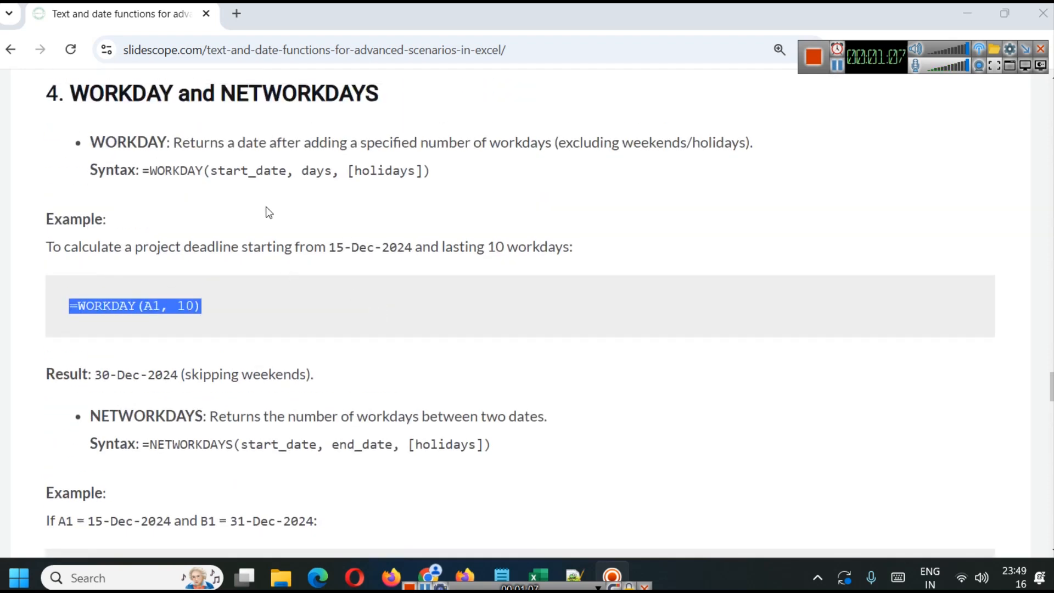
pyautogui.doubleClick(244, 171)
pyautogui.doubleClick(317, 170)
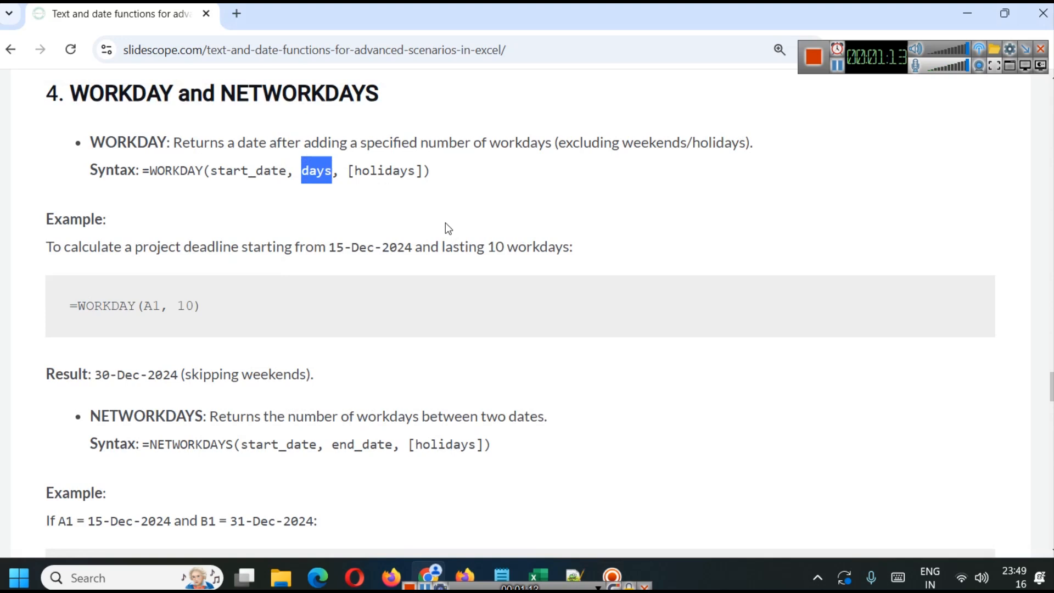
pyautogui.scroll(-3, 277, 364)
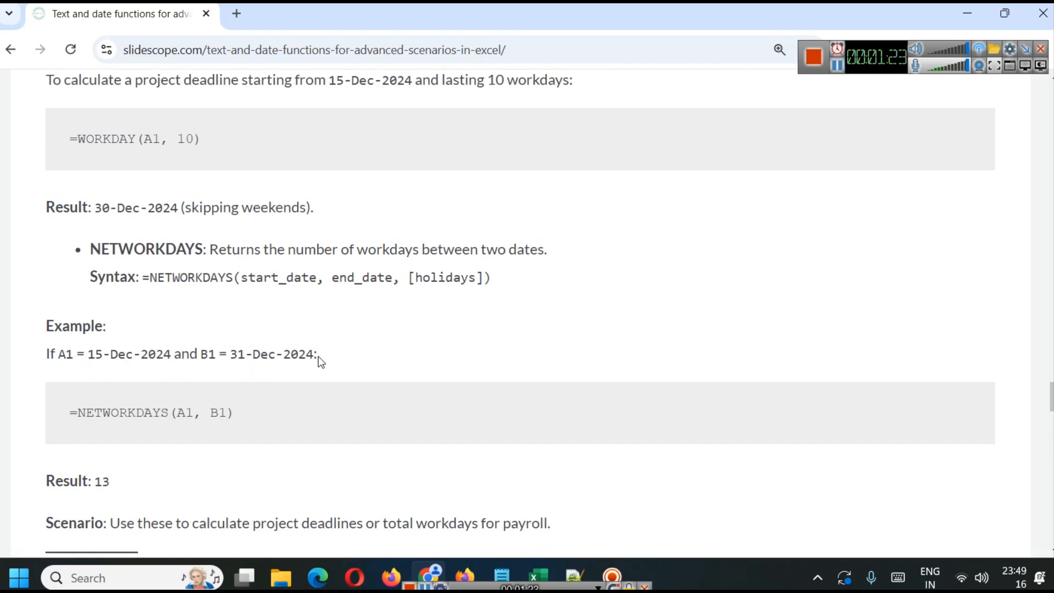
# Step: Copy the end date 31-Dec-2024 from the NETWORKDAYS example and paste it into cell B1 of Sheet3 in adv-date.xlsx in Excel
pyautogui.moveTo(230, 351); pyautogui.dragTo(314, 350)
pyautogui.hotkey('ctrl', 'c')
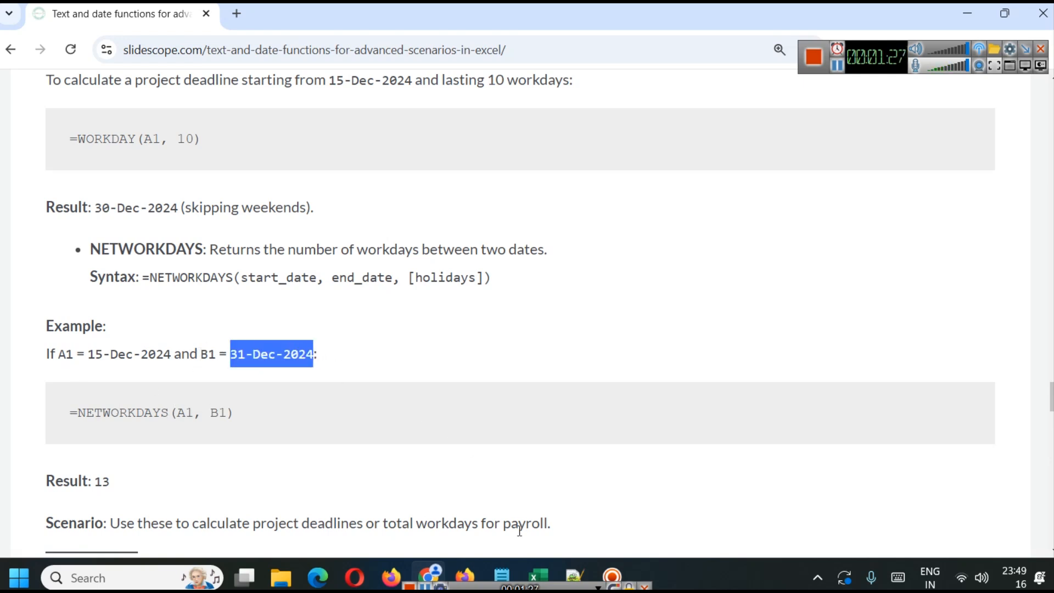
pyautogui.moveTo(532, 568)
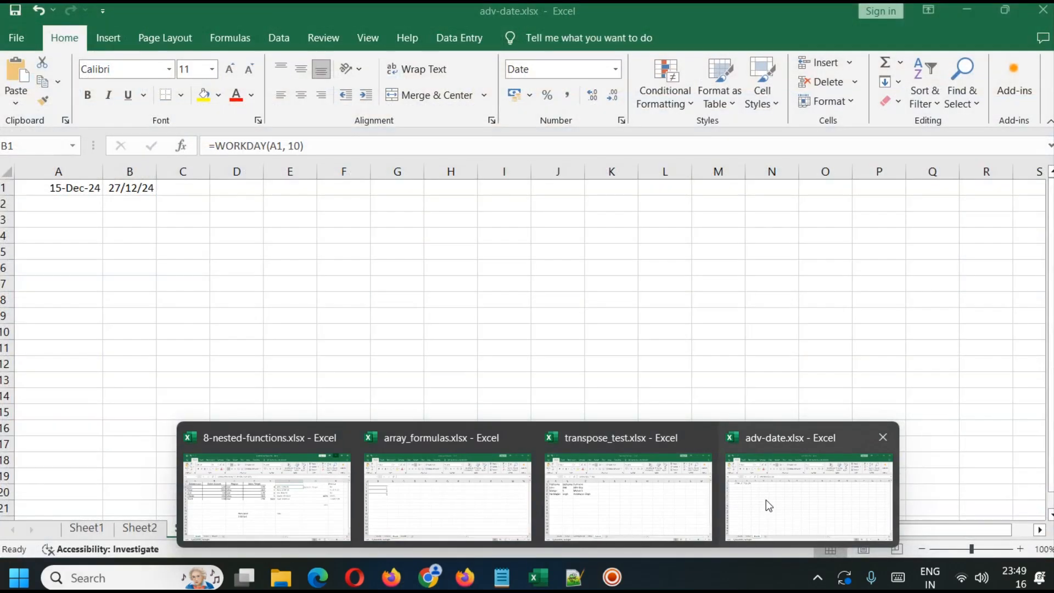
pyautogui.click(769, 505)
pyautogui.click(128, 191)
pyautogui.hotkey('ctrl', 'v')
pyautogui.click(140, 235)
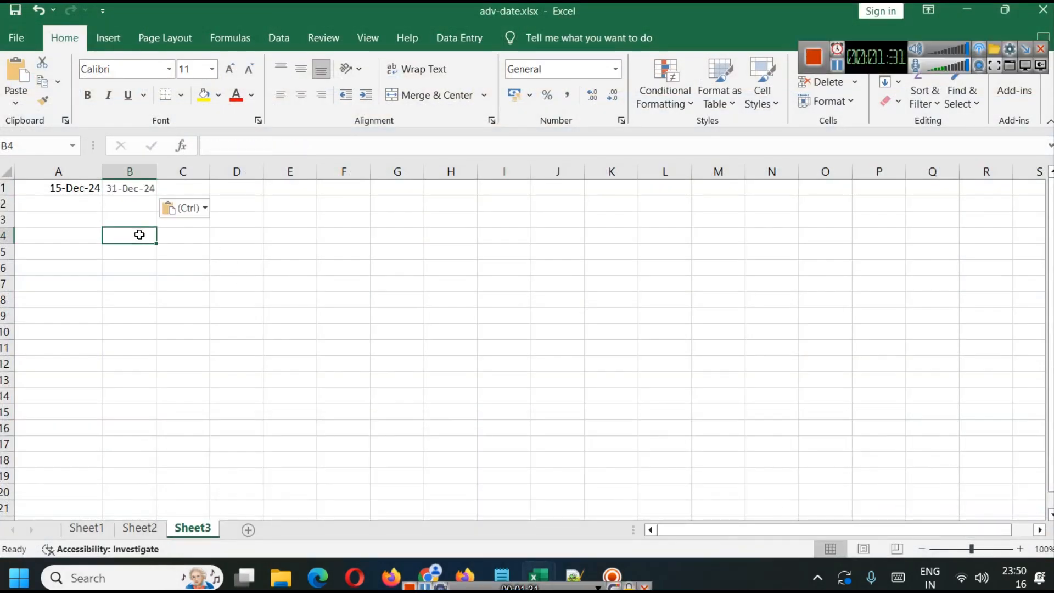
pyautogui.click(92, 187)
pyautogui.click(123, 186)
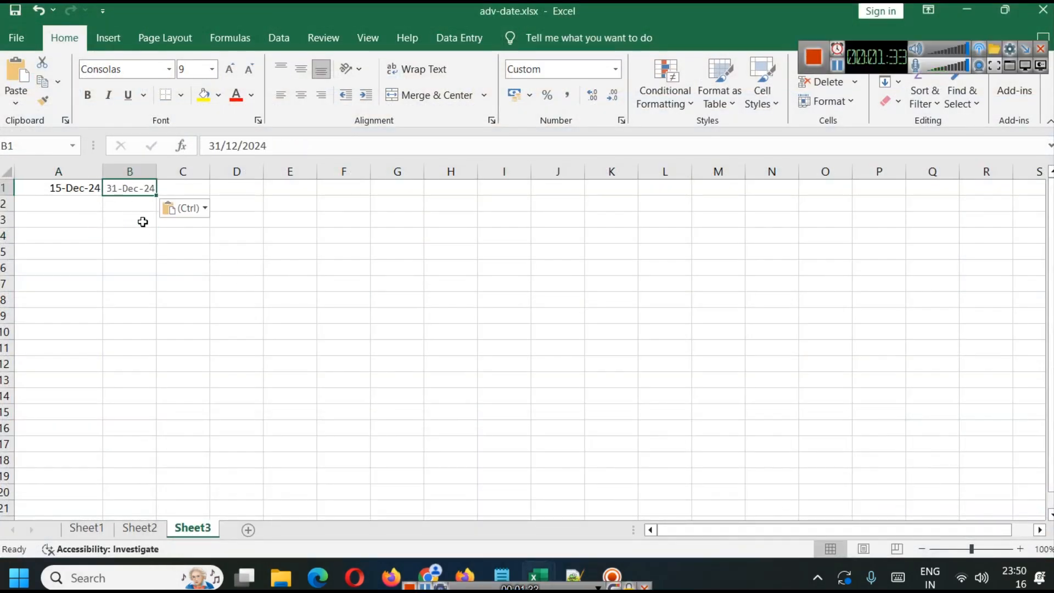
pyautogui.click(165, 318)
# Step: Copy =NETWORKDAYS(A1, B1) from the browser article and paste it into cell C1 of Sheet3 in the Excel workbook
pyautogui.click(179, 188)
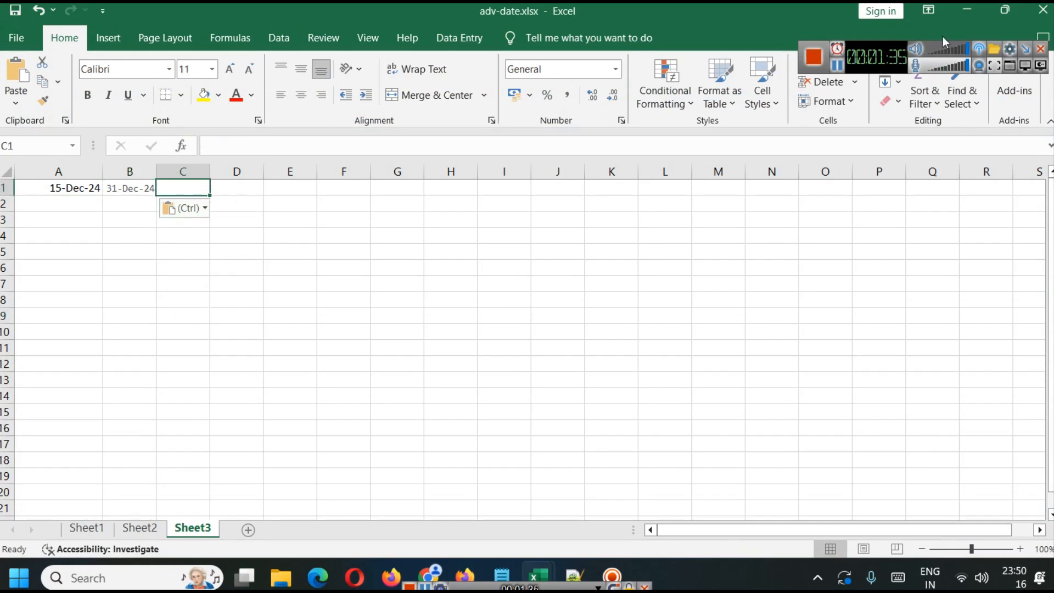
pyautogui.click(968, 10)
pyautogui.moveTo(81, 402); pyautogui.dragTo(403, 469)
pyautogui.hotkey('ctrl', 'c')
pyautogui.moveTo(531, 565)
pyautogui.click(810, 497)
pyautogui.hotkey('ctrl', 'v')
pyautogui.click(214, 280)
pyautogui.click(185, 185)
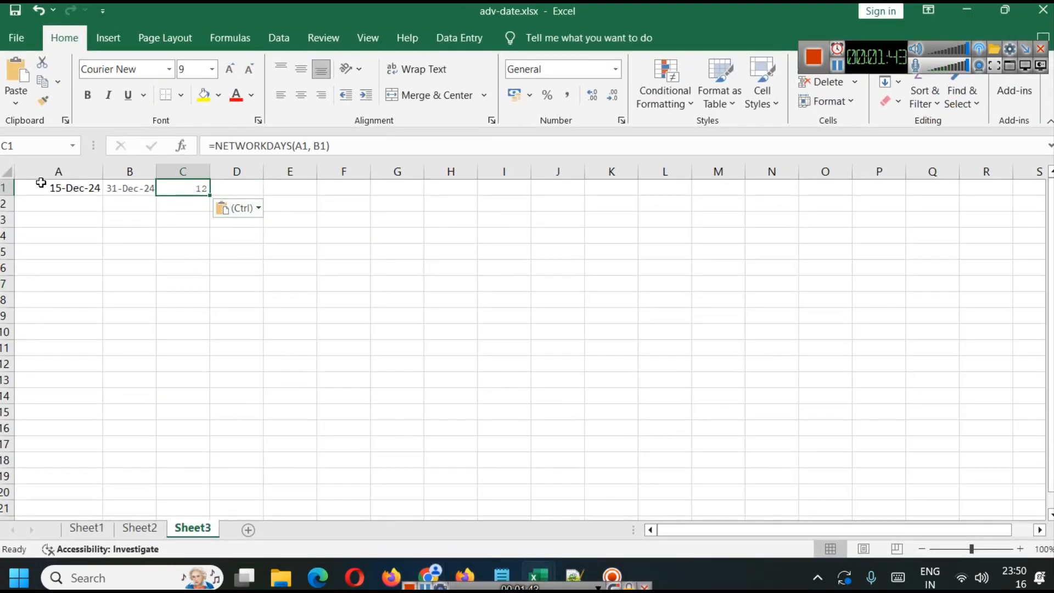
# Step: Return to the article in the browser and review the NETWORKDAYS example's stated result and usage scenario
pyautogui.click(968, 11)
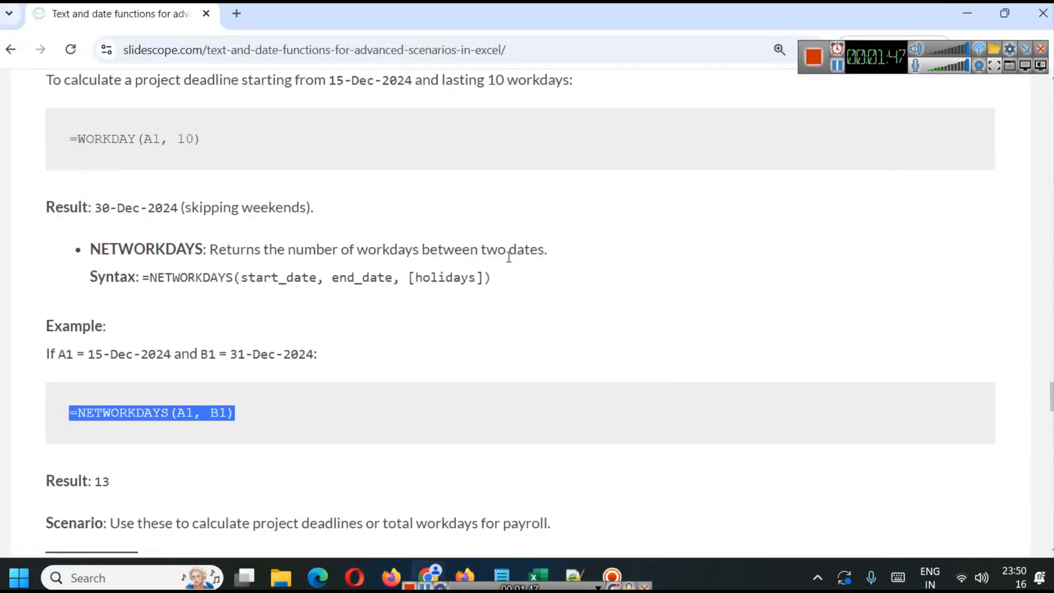
pyautogui.scroll(-1, 321, 299)
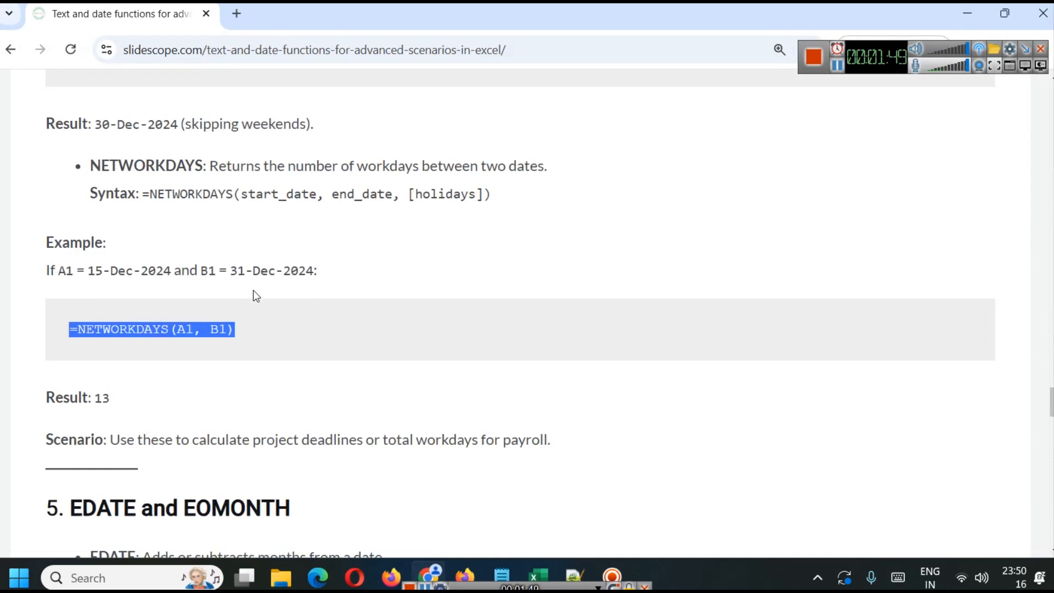
pyautogui.click(838, 72)
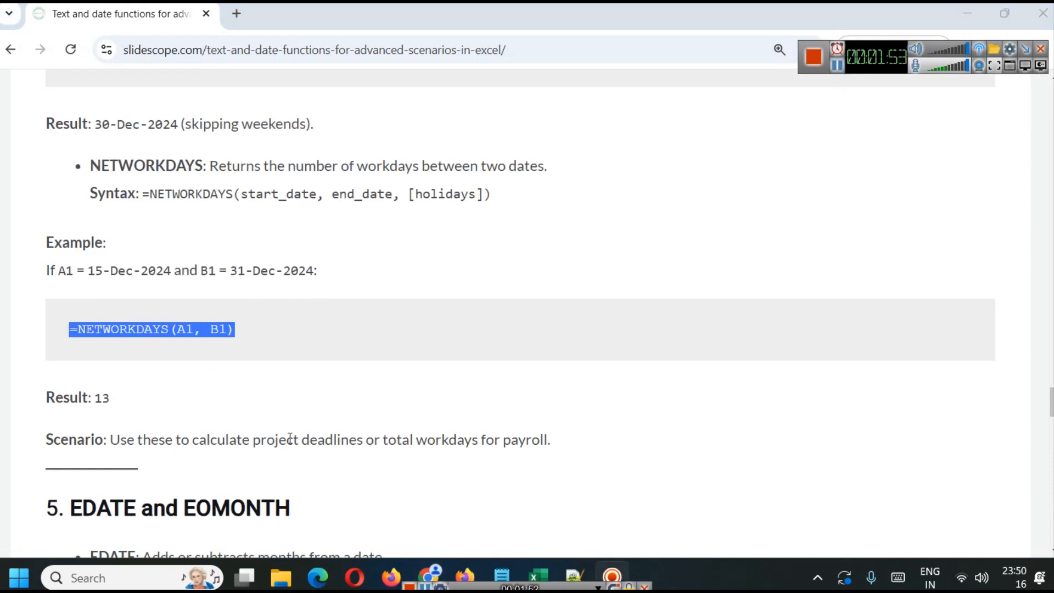
pyautogui.scroll(-2, 399, 412)
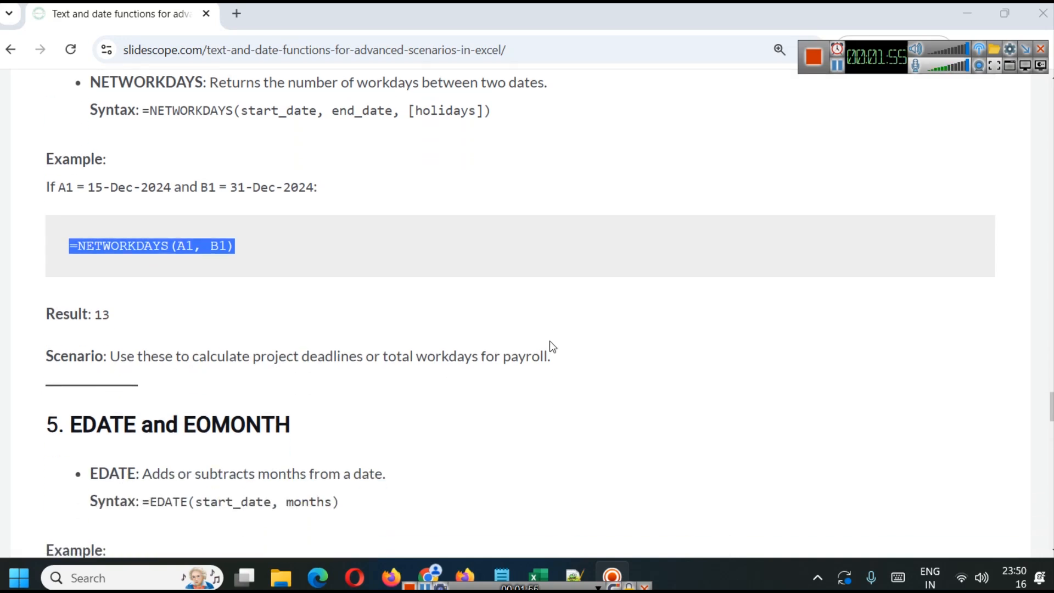
# Step: Read the EDATE section, examining its start_date and months arguments and the example of a due date 3 months from 15-Dec-2024
pyautogui.scroll(-2, 544, 340)
pyautogui.scroll(-5, 488, 275)
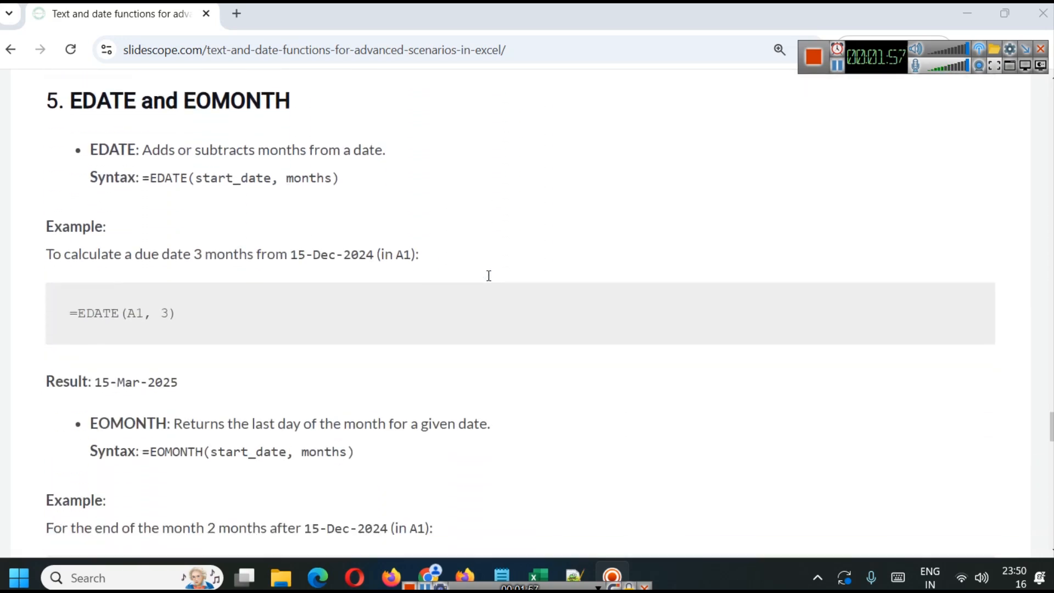
pyautogui.scroll(2, 489, 276)
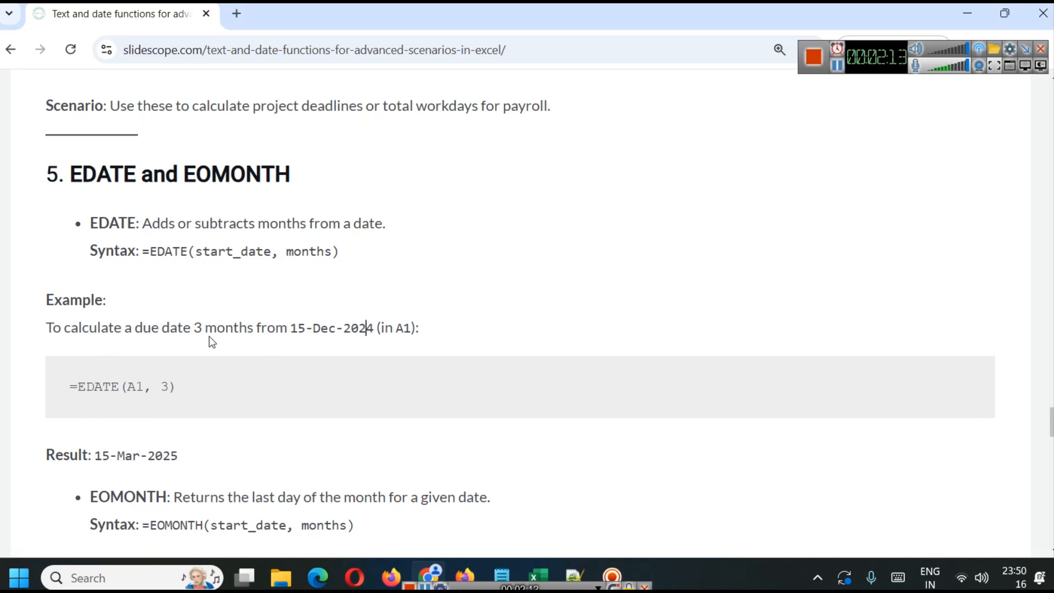
pyautogui.moveTo(297, 328); pyautogui.dragTo(369, 328)
pyautogui.click(275, 286)
pyautogui.doubleClick(216, 254)
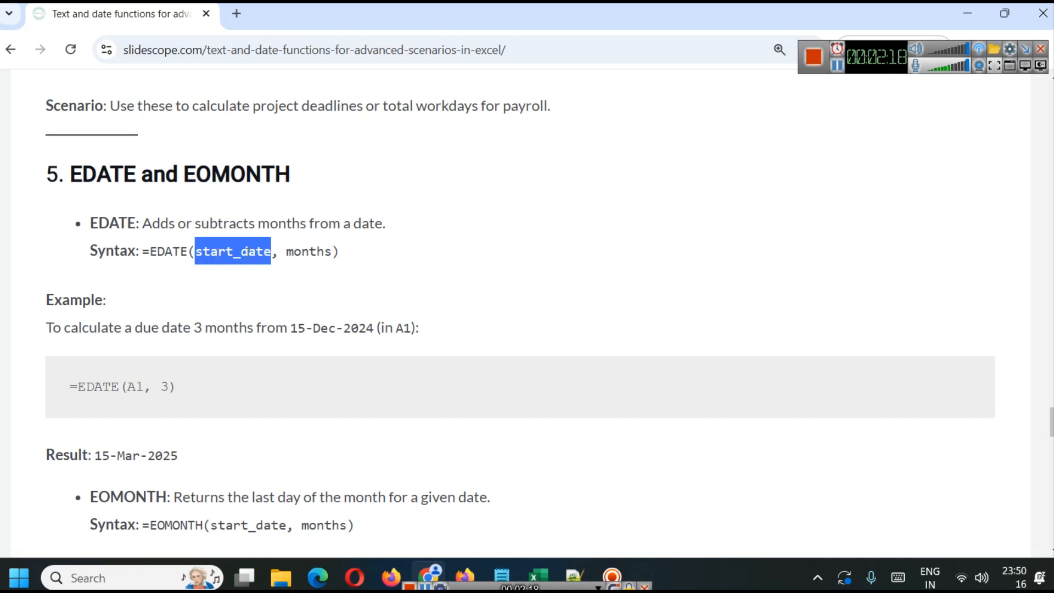
pyautogui.doubleClick(302, 253)
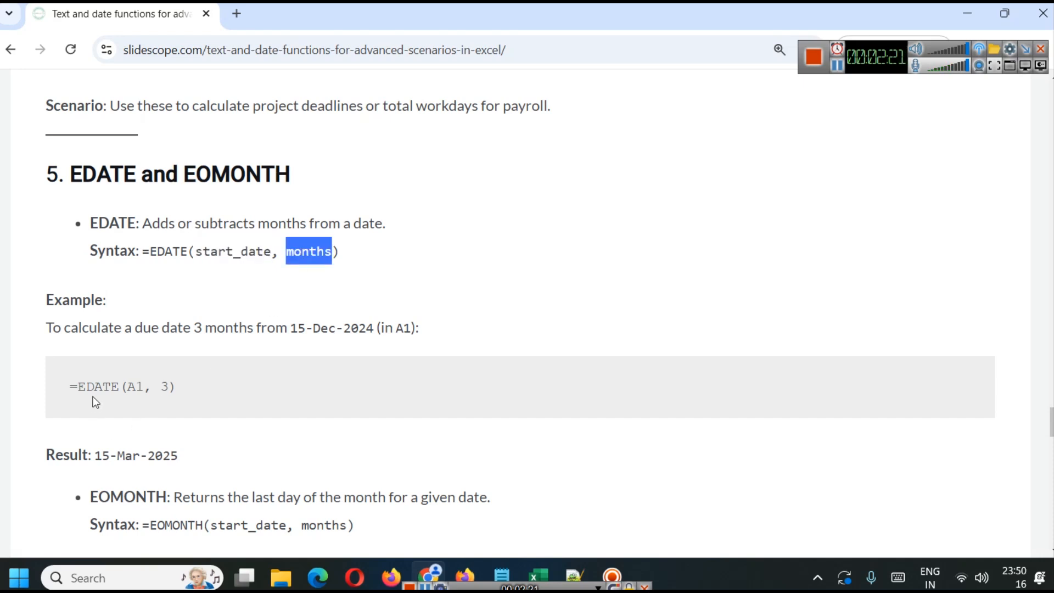
pyautogui.click(129, 389)
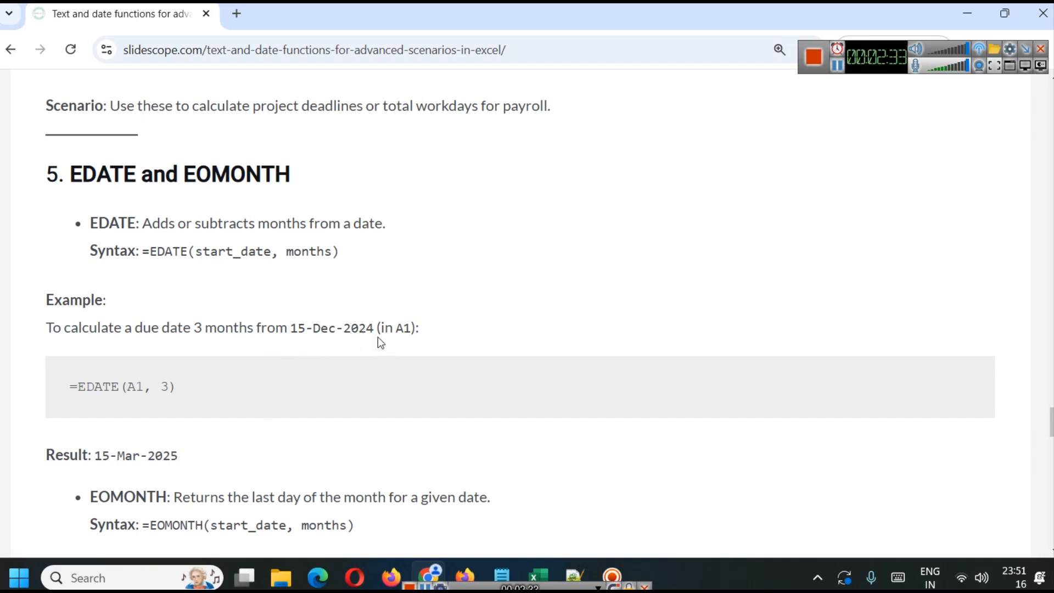
# Step: Read the EOMONTH section, examining its start_date and months arguments and the =EOMONTH(A1, 2) example
pyautogui.scroll(-1, 378, 337)
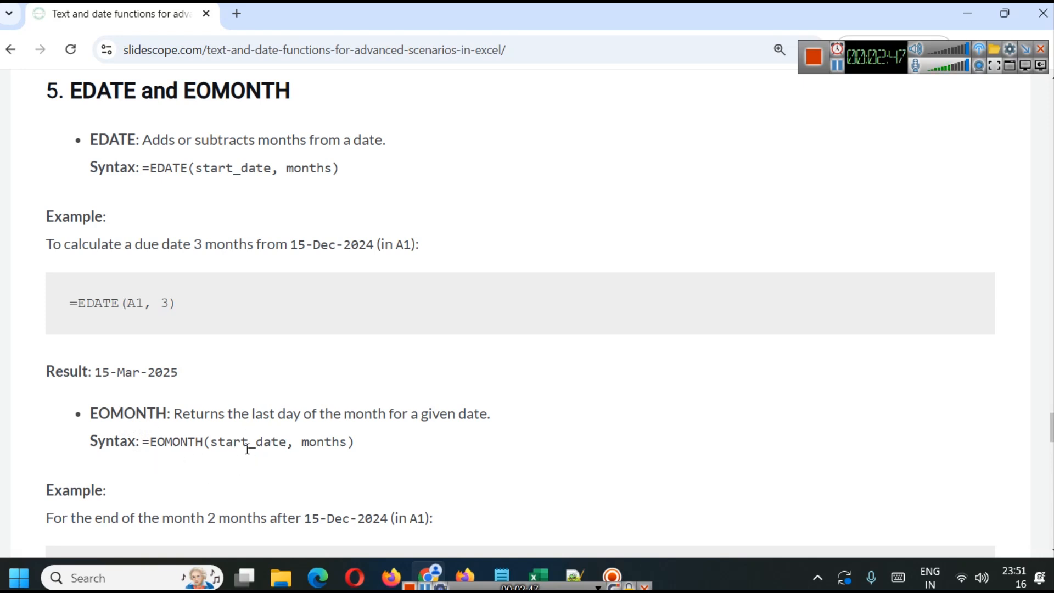
pyautogui.doubleClick(266, 445)
pyautogui.doubleClick(326, 443)
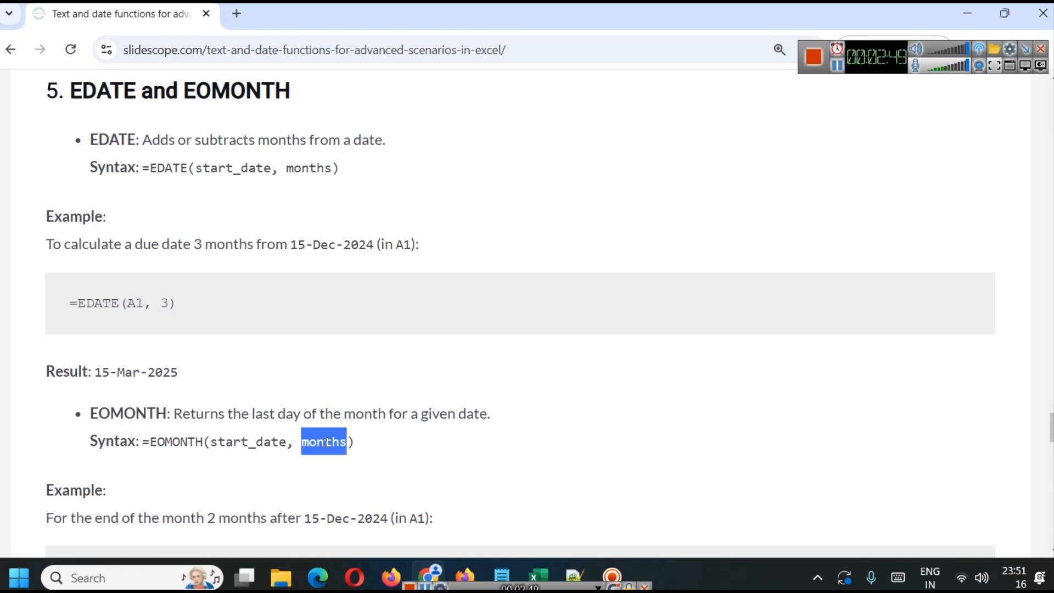
pyautogui.scroll(-1, 326, 443)
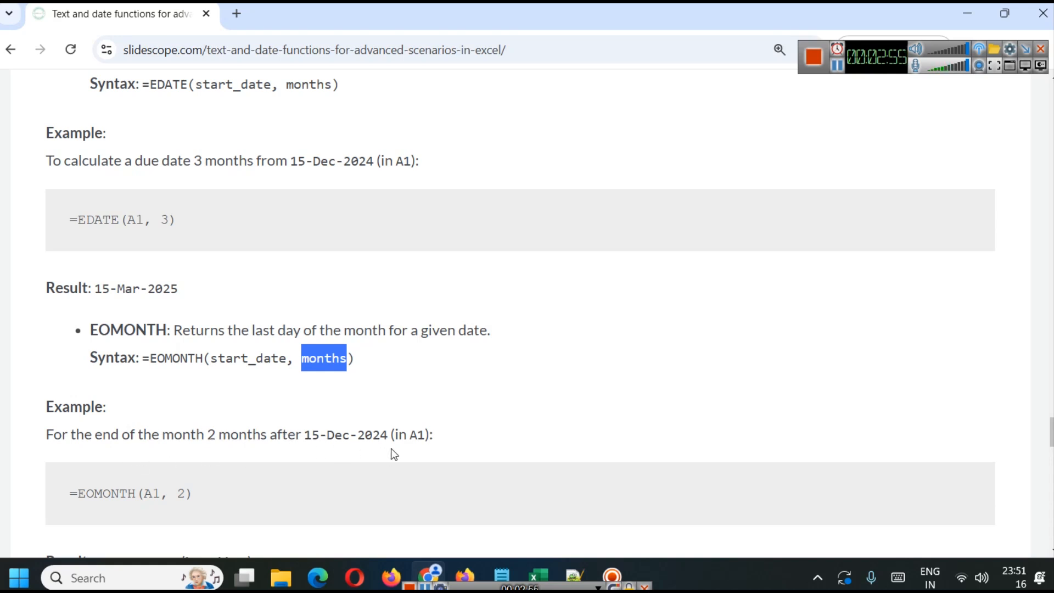
pyautogui.scroll(-1, 186, 455)
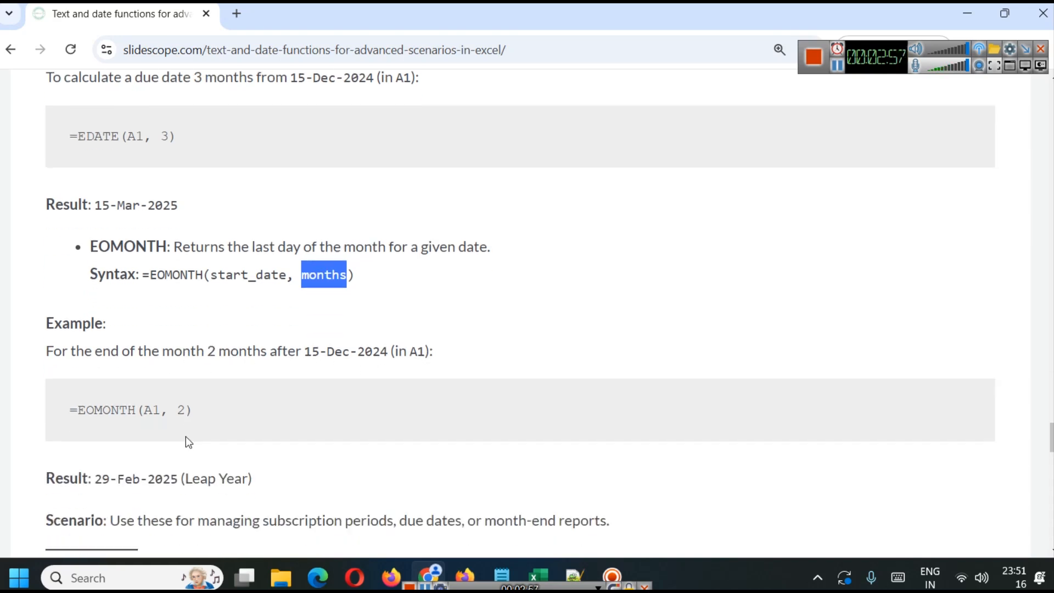